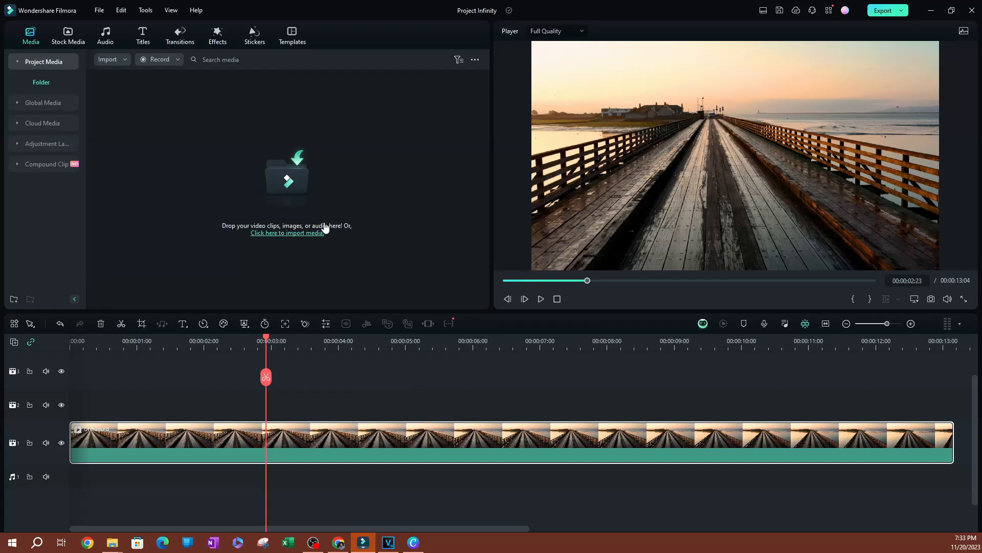
Step: Search the titles library for "ink"
click(143, 39)
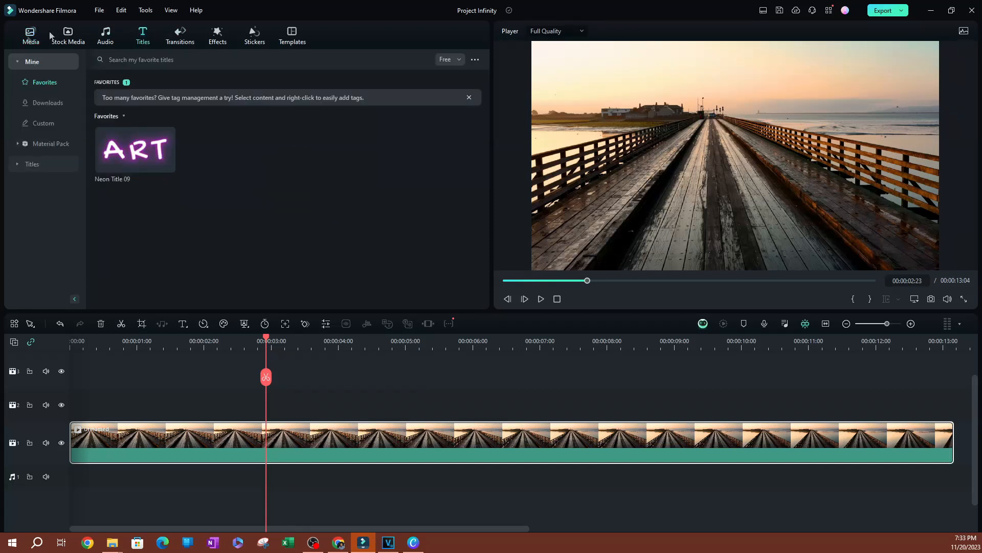
click(20, 62)
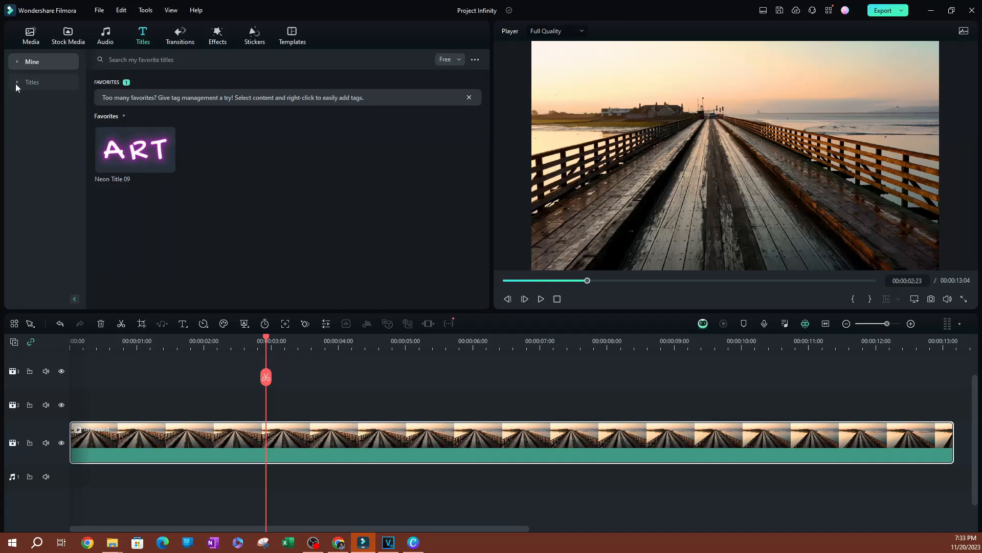
click(17, 82)
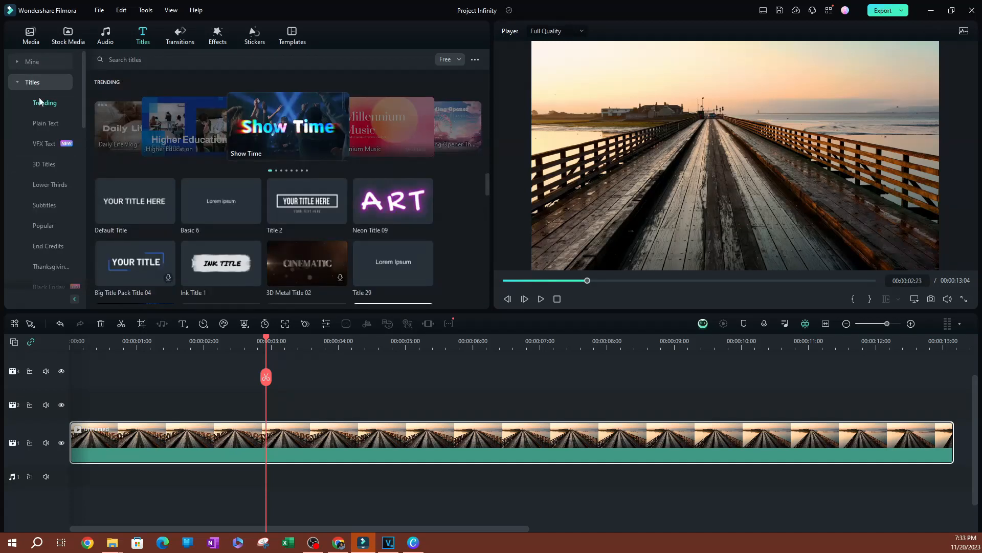
click(160, 60)
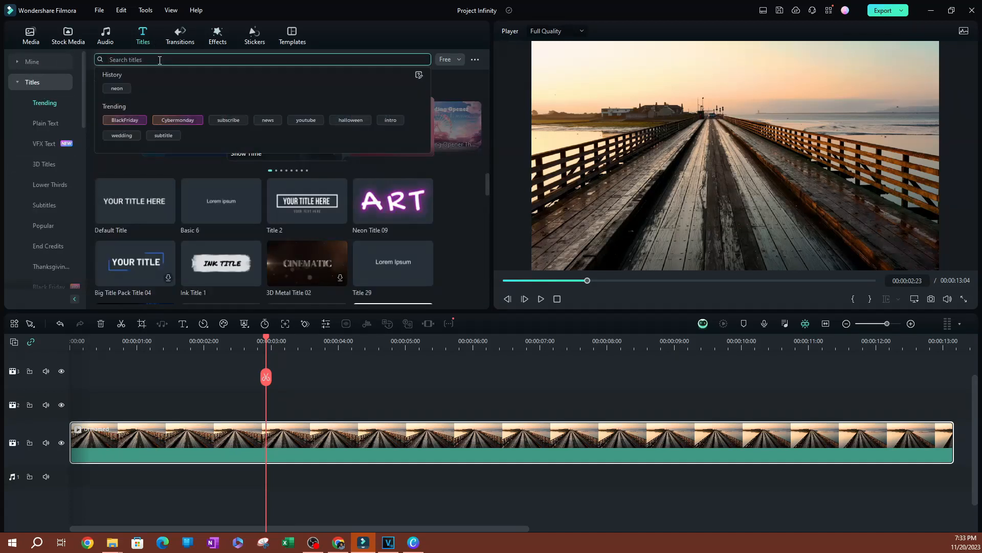
text(ink)
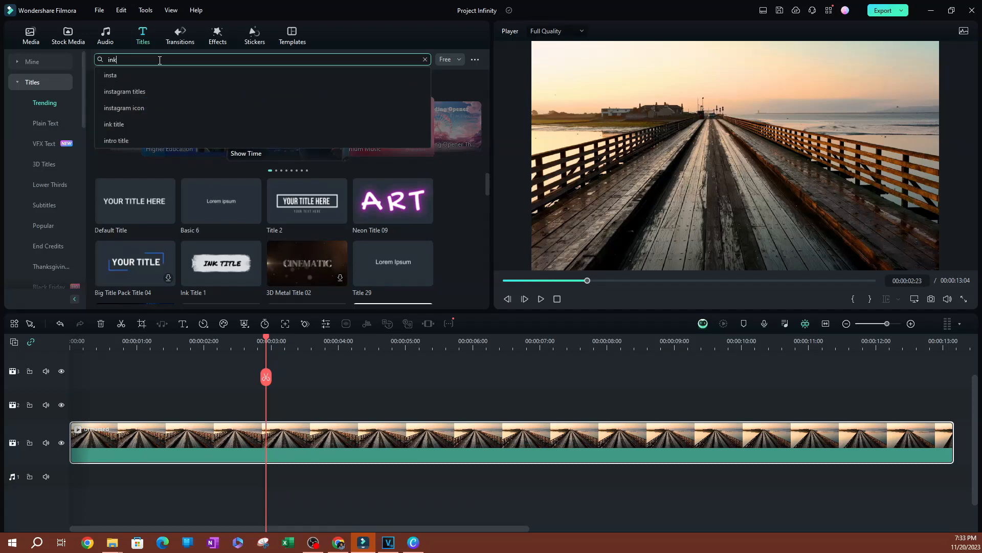
key(Return)
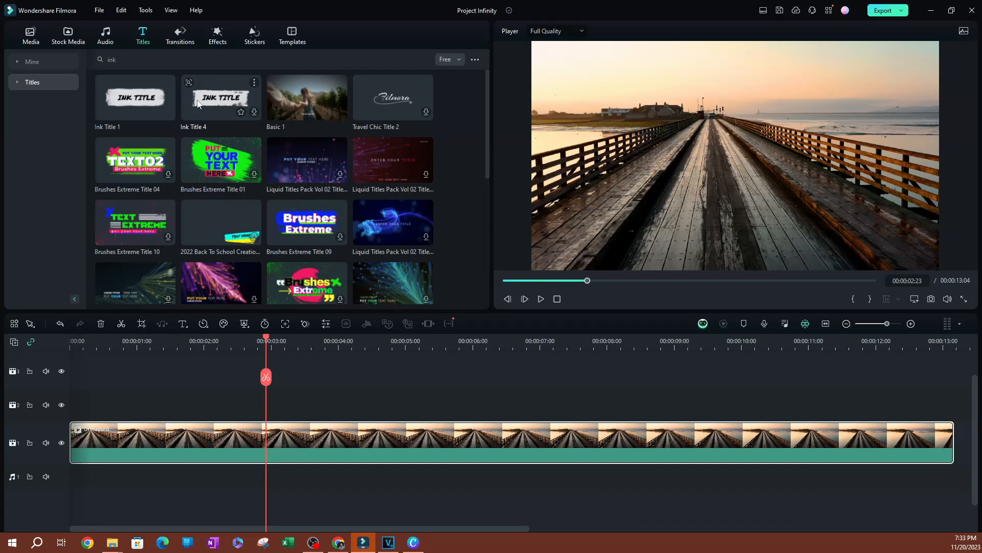
Step: Add the Ink Title 1 template to video track 2 at the start of the timeline, above the pier clip
mouse_move(128, 109)
mouse_move(217, 104)
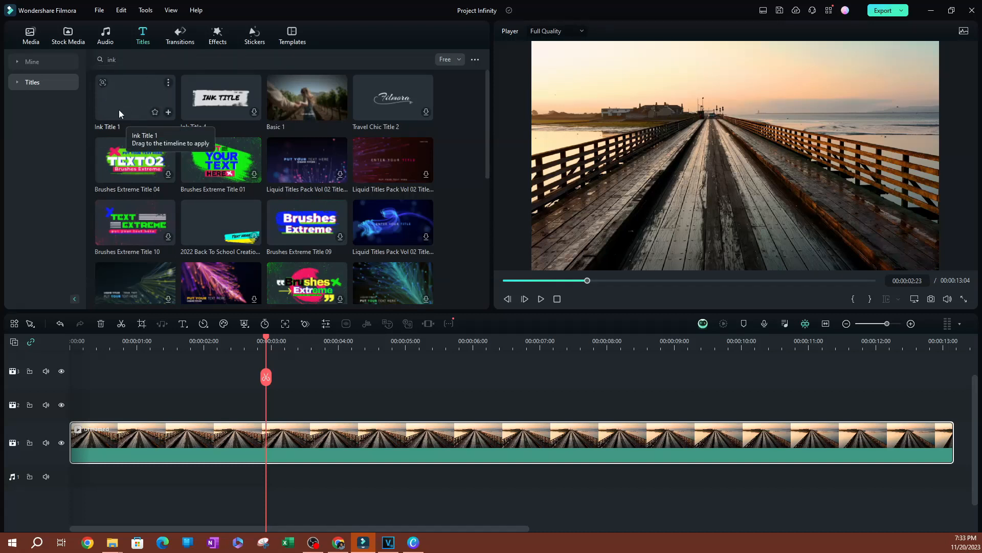
mouse_move(124, 99)
mouse_down()
mouse_move(191, 403)
mouse_move(97, 410)
mouse_move(84, 395)
mouse_up()
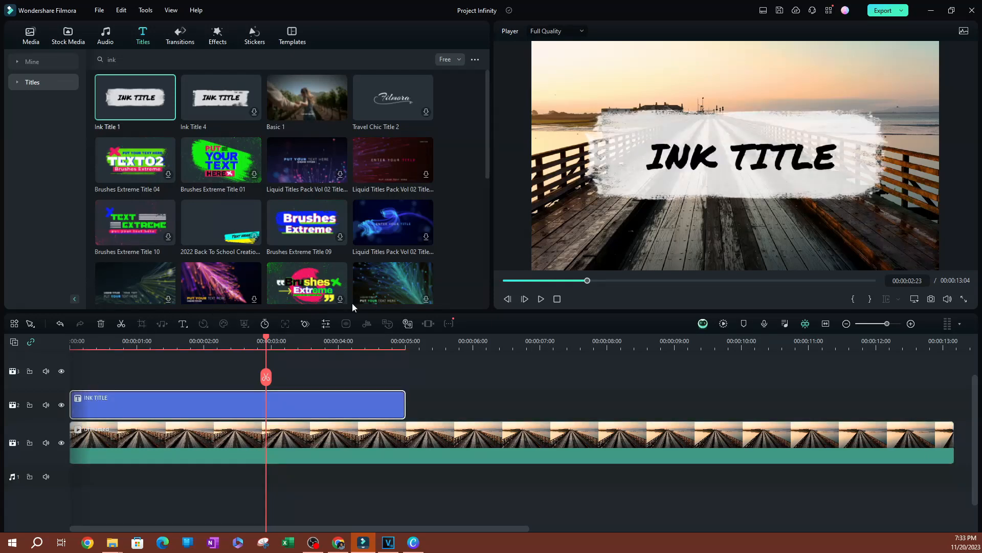
Step: Play the timeline from the beginning to preview the ink title's animation
click(557, 299)
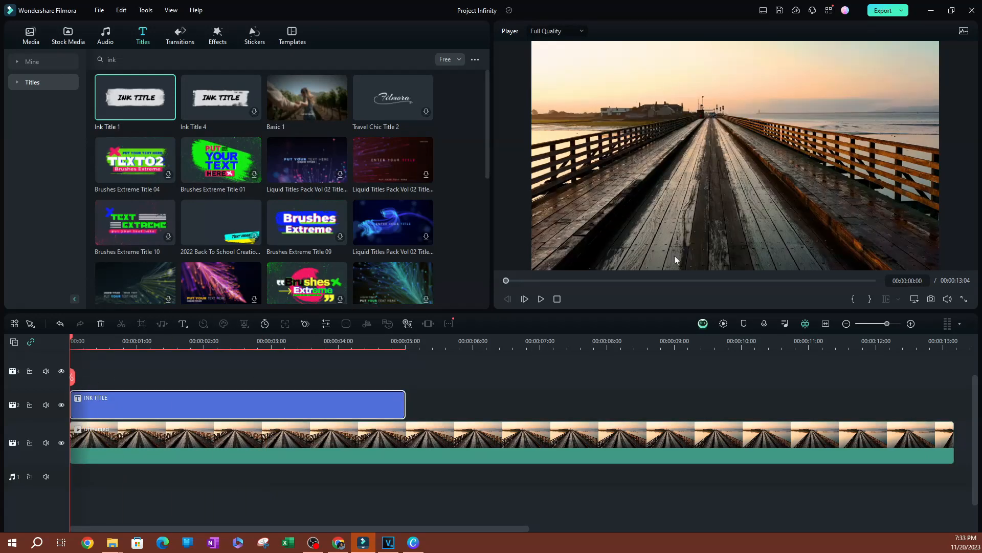
click(541, 299)
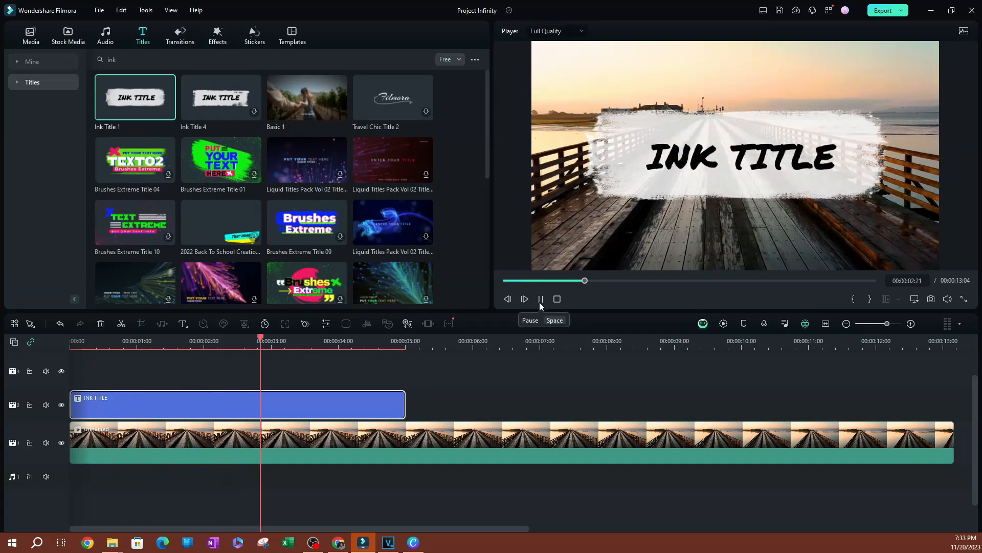
click(539, 302)
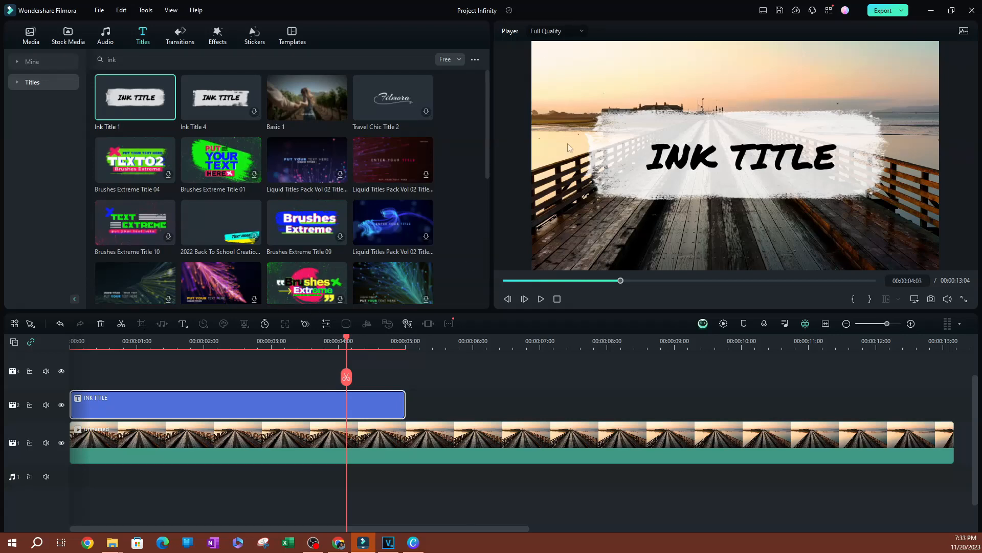
Step: Open the ink title in the Advanced Text Edit window and move that window clear of the main preview
double_click(215, 404)
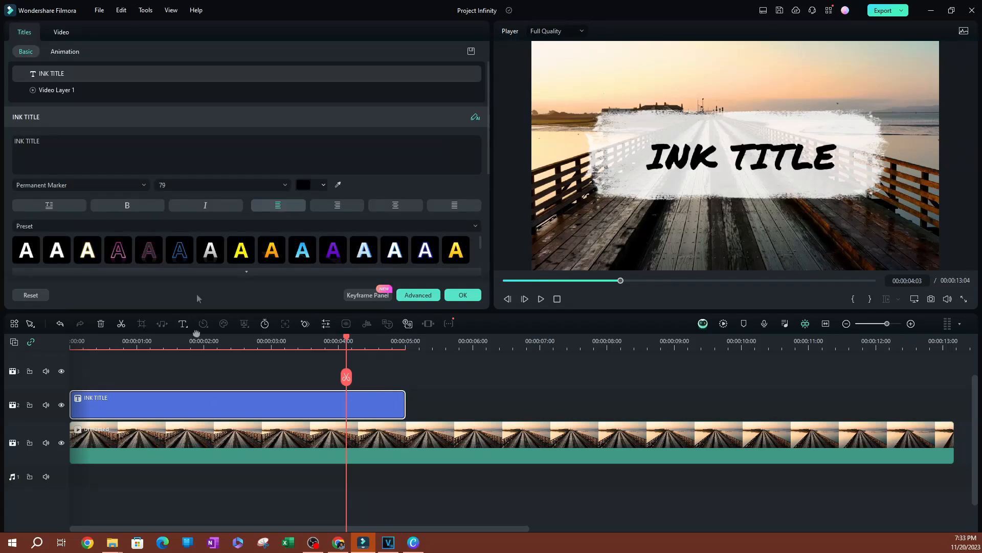
click(418, 295)
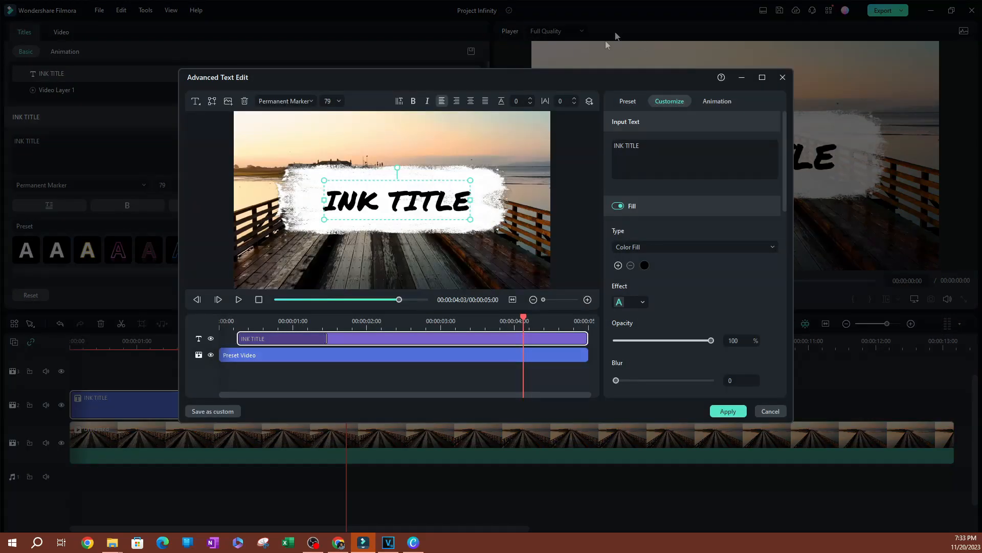
drag(563, 82, 417, 30)
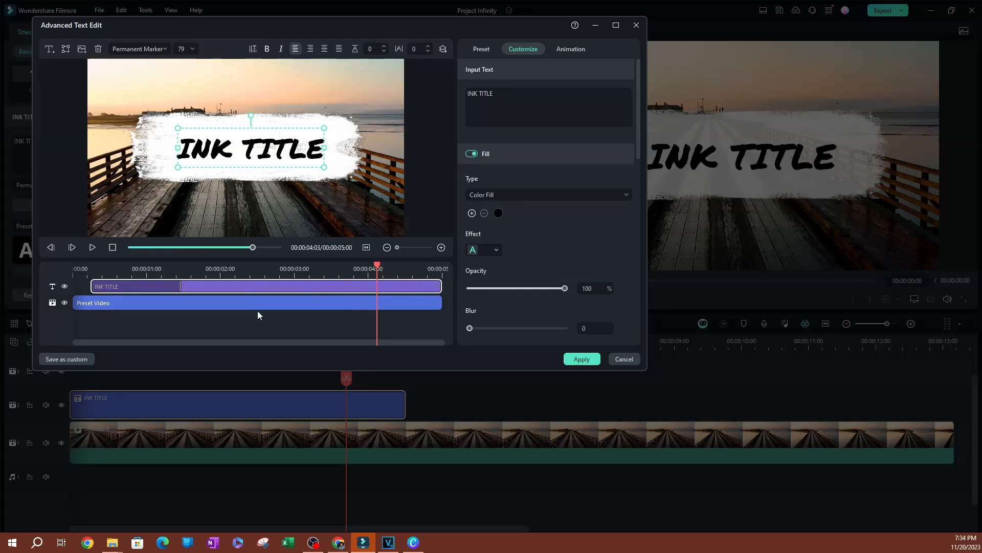
Step: Select the Preset Video layer and play the title from the start to examine its brush animation, then return to the beginning
click(141, 306)
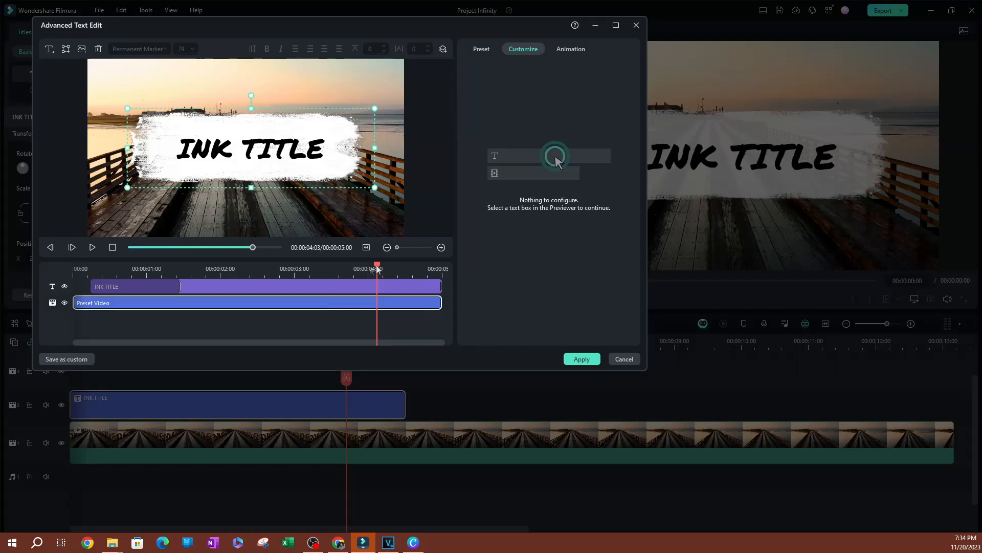
drag(377, 266, 74, 266)
click(92, 247)
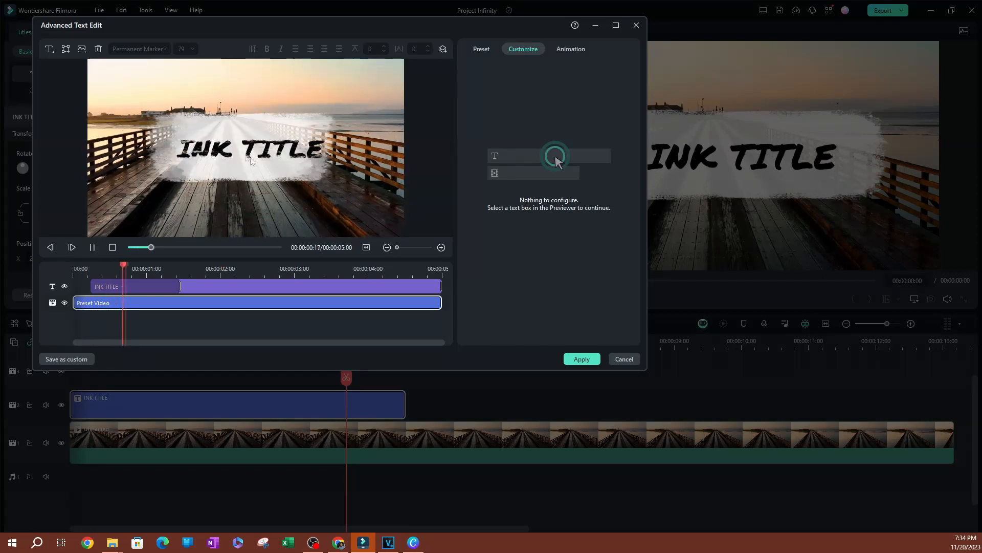
key(space)
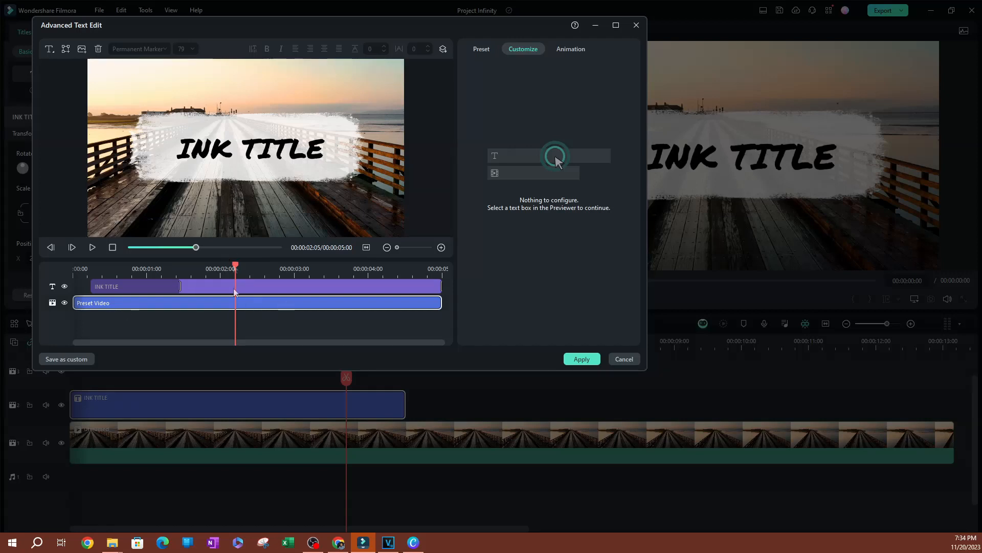
drag(236, 267, 73, 290)
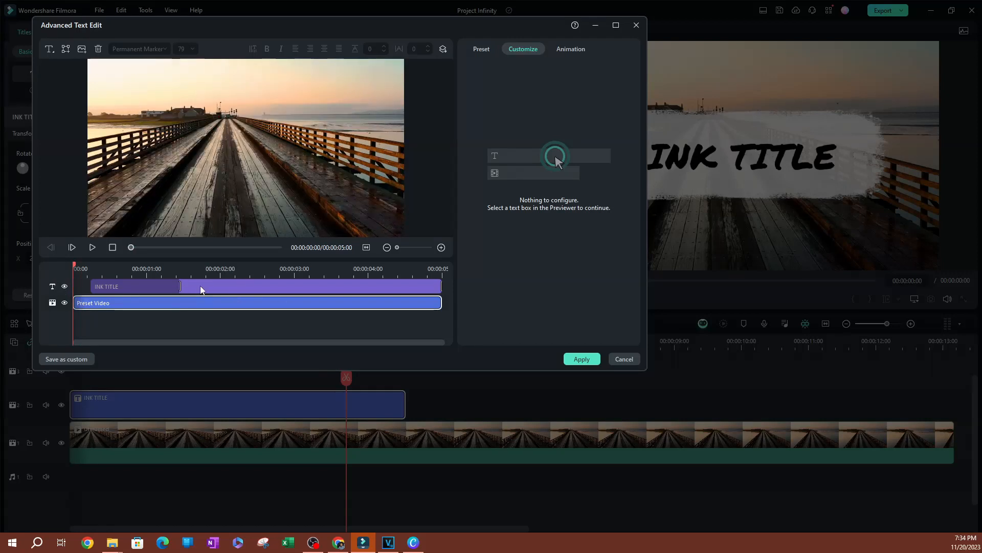
Step: Replace the title layer's text with "CINEMATIC"
click(144, 263)
click(219, 286)
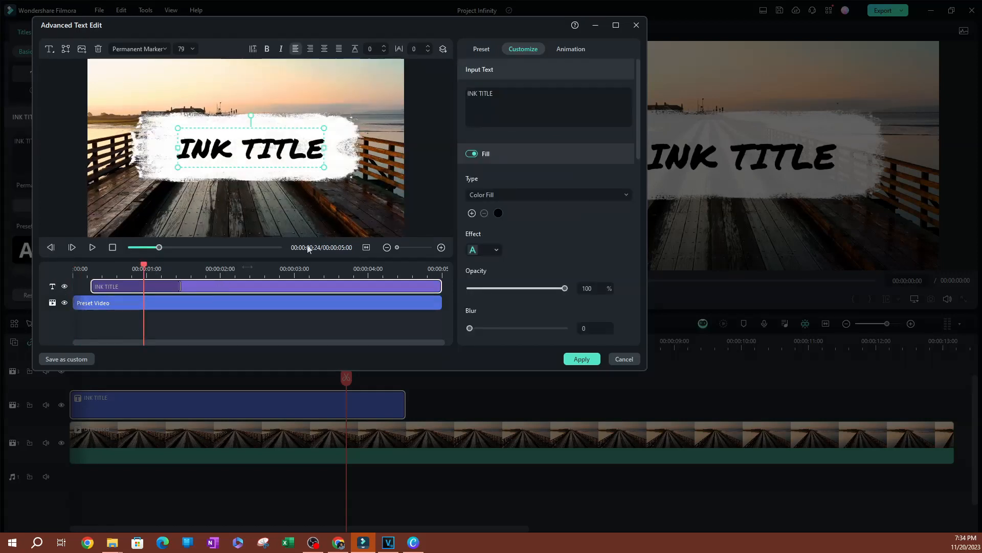
click(503, 98)
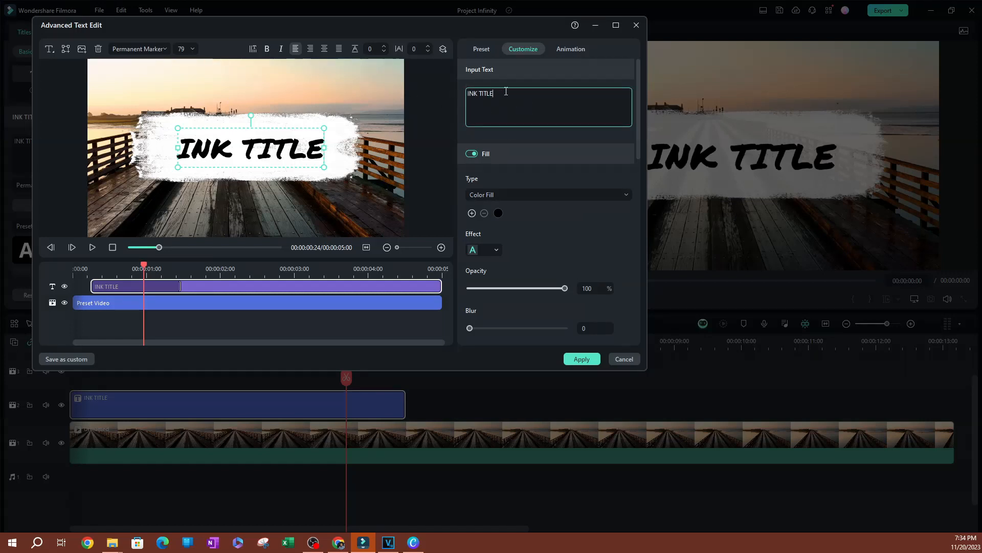
drag(493, 94, 449, 95)
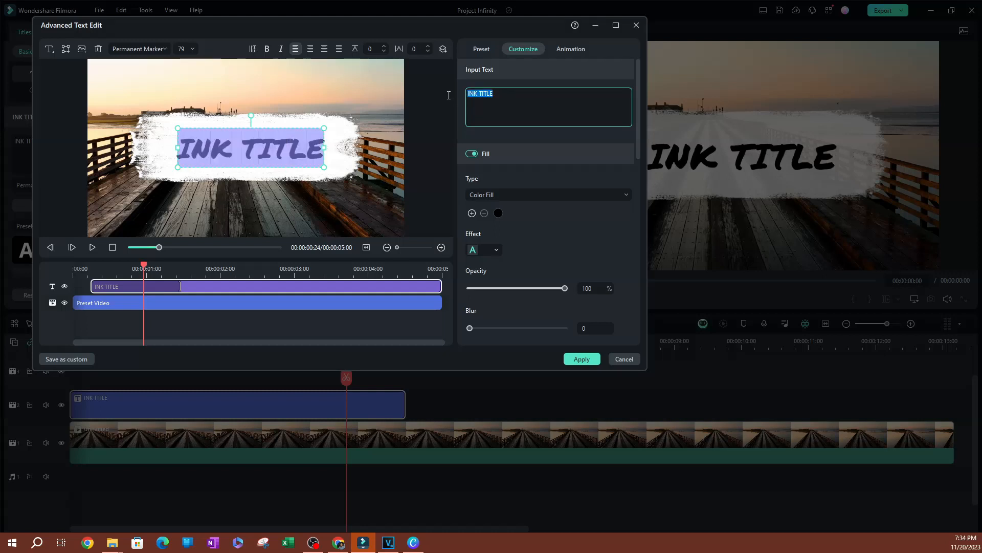
text(CIN)
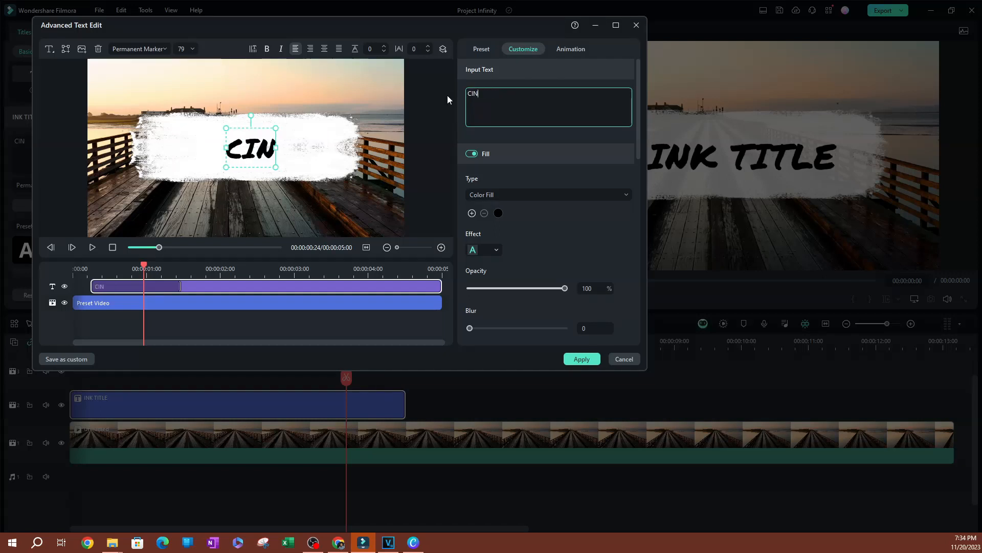
text(EMATIC)
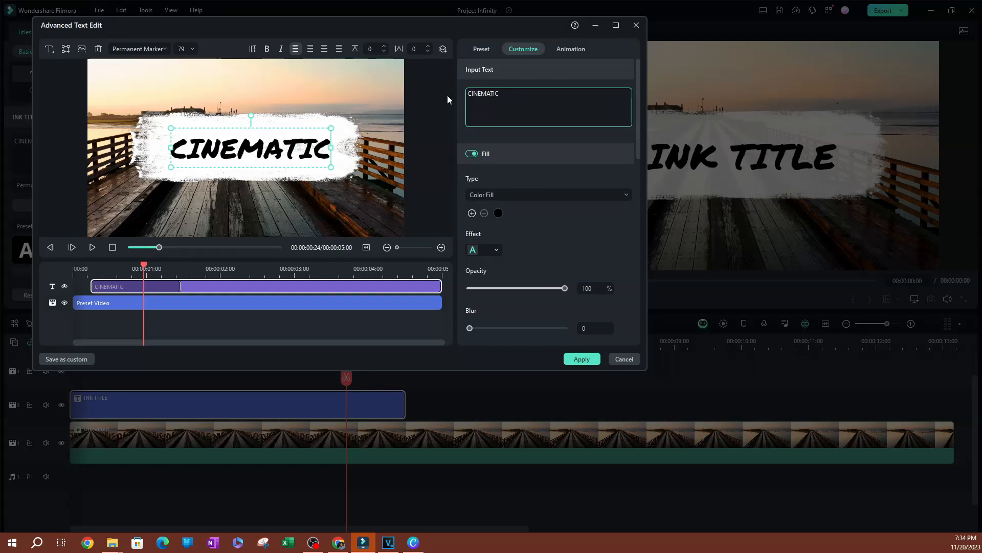
Step: Enlarge the CINEMATIC text to size 100 and centre it on the white brush stroke
drag(511, 105, 450, 96)
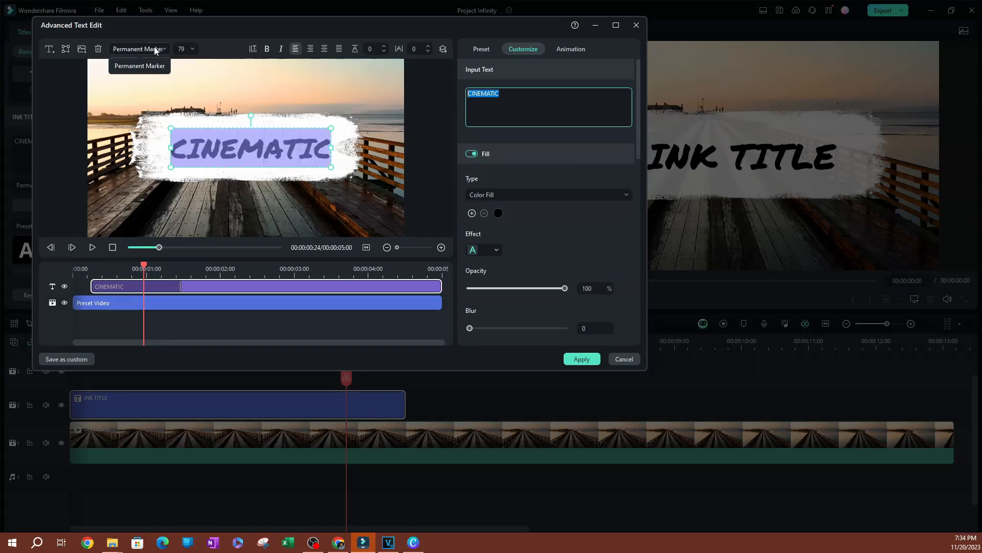
click(330, 127)
drag(333, 129, 377, 116)
drag(271, 137, 248, 144)
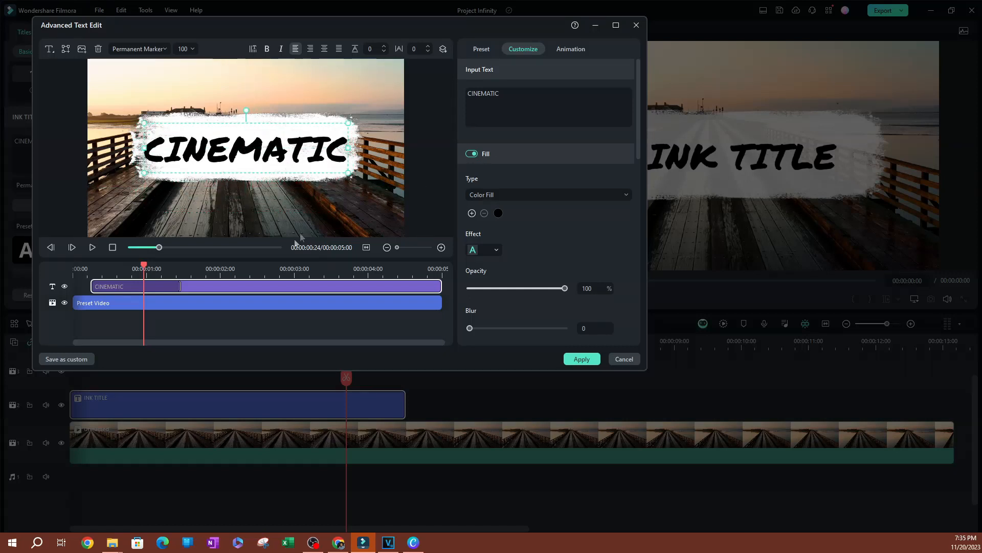
Step: Enlarge the white brush stroke background and centre it behind the CINEMATIC text
click(302, 227)
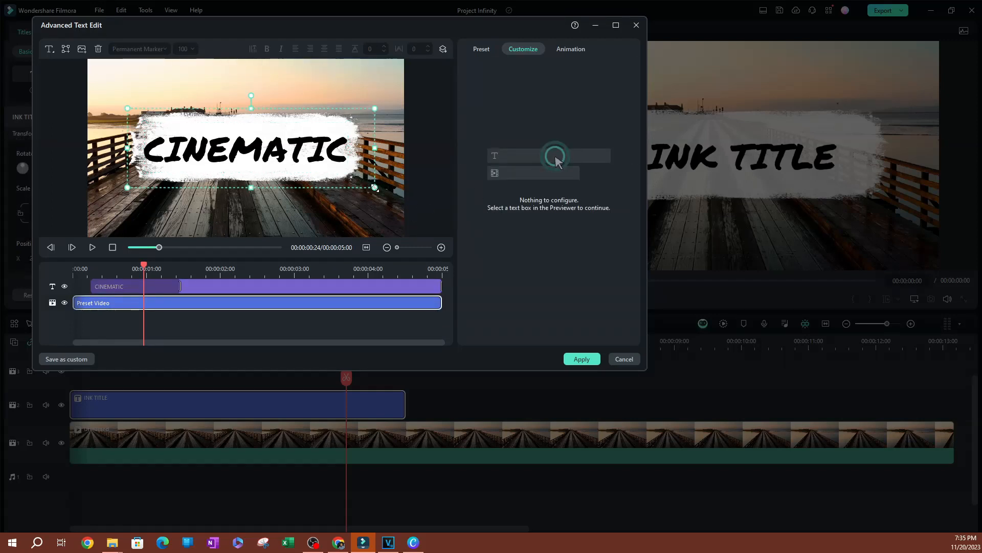
drag(376, 187, 389, 201)
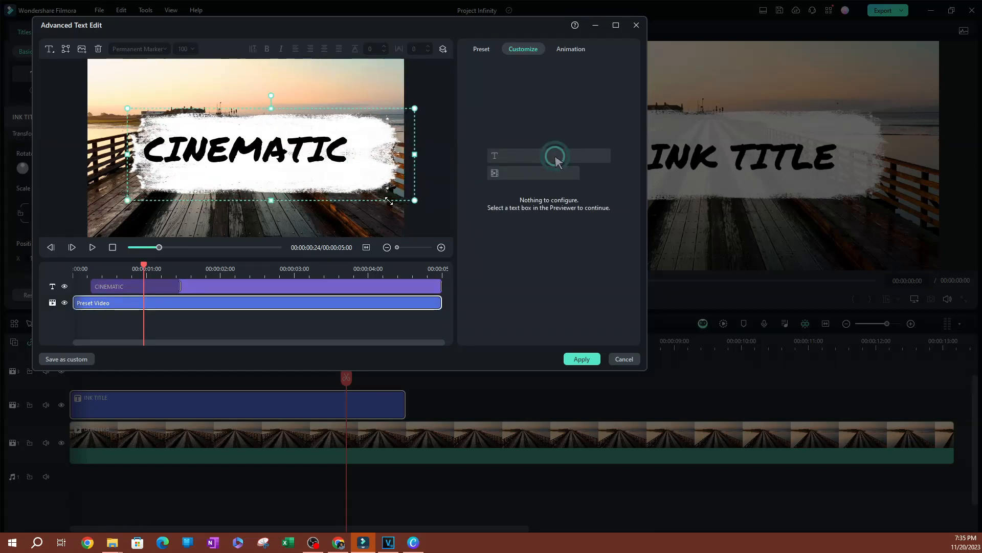
drag(345, 164, 337, 163)
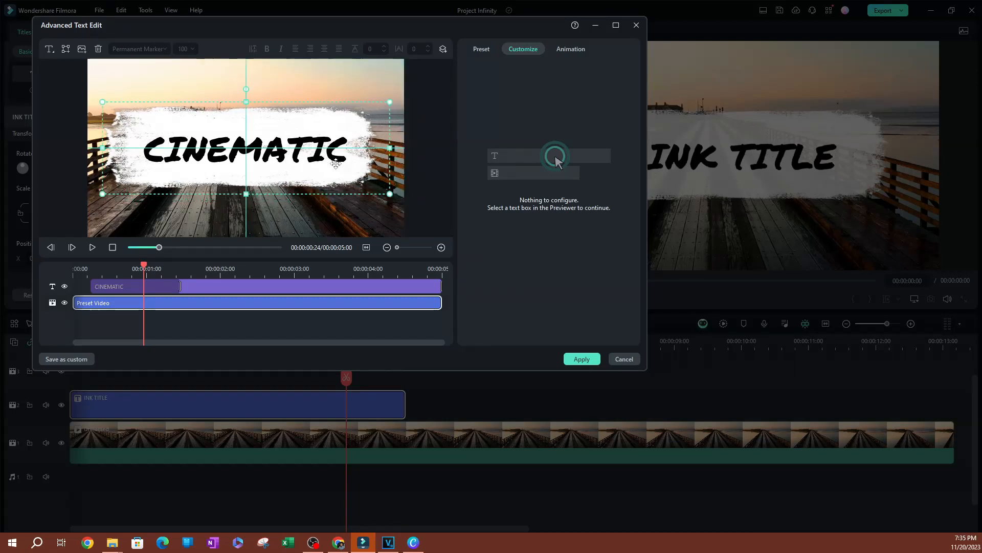
Step: Enlarge the CINEMATIC text slightly to size 103 and centre it on the brush stroke again
click(307, 156)
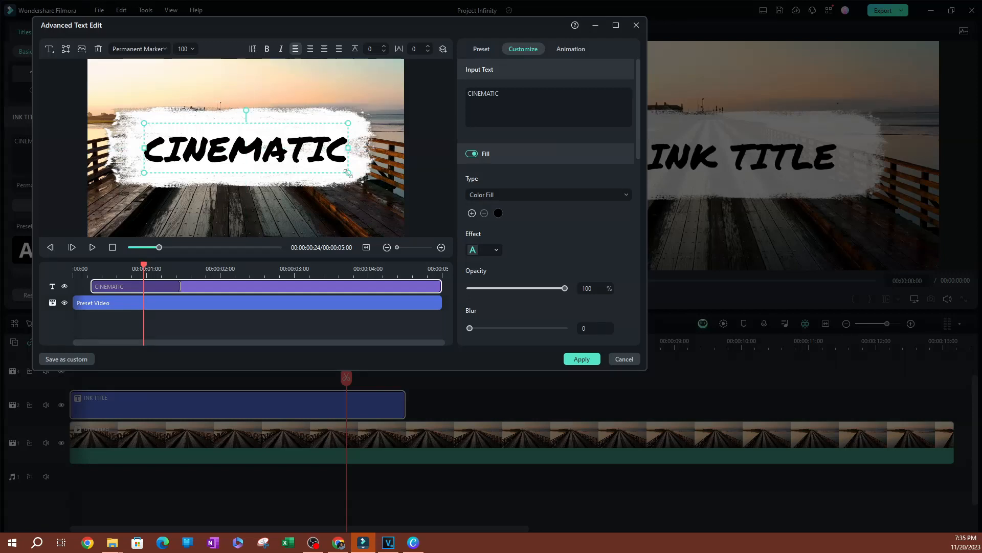
drag(347, 174, 351, 174)
drag(262, 154, 259, 154)
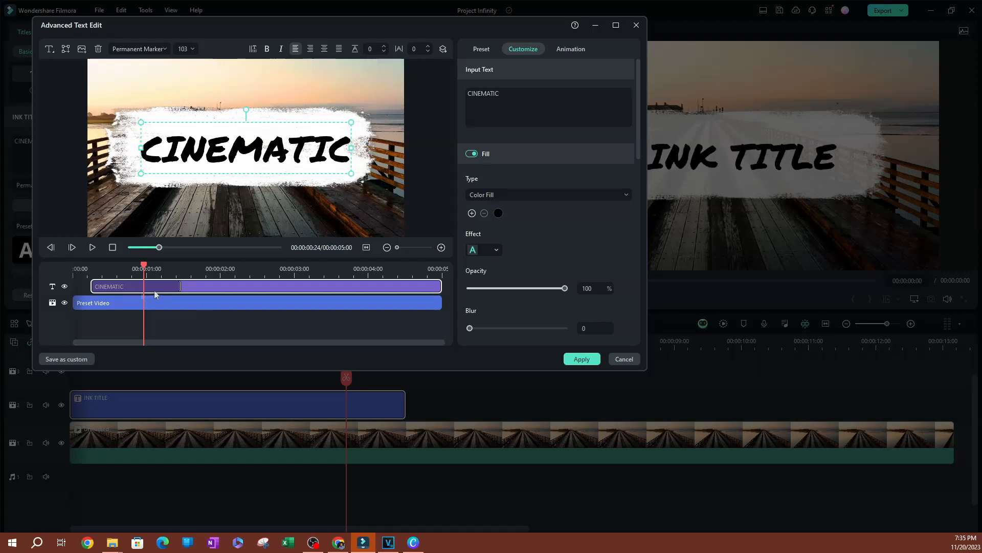
Step: Play the edited title from near its start to check how the text and brush stroke animate
drag(144, 267, 87, 269)
key(space)
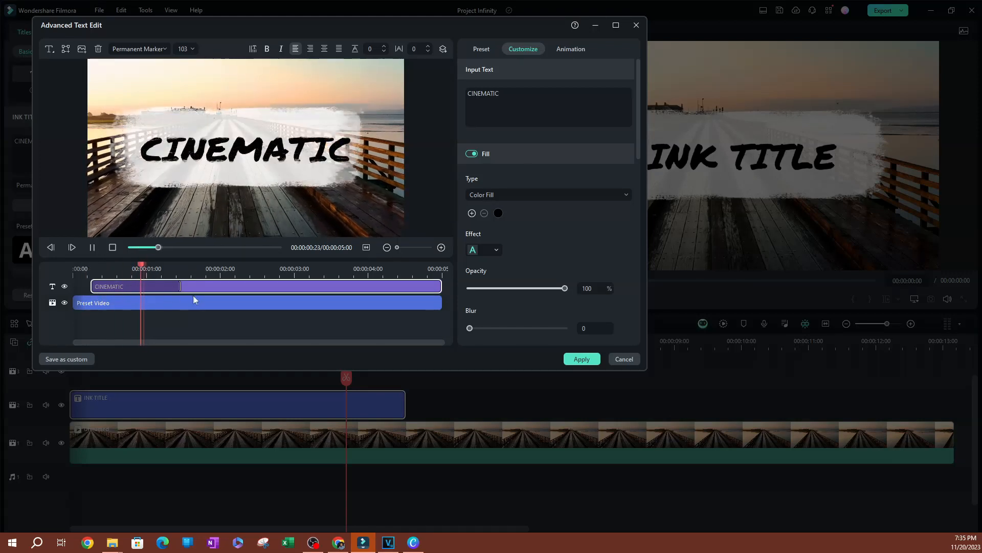
key(space)
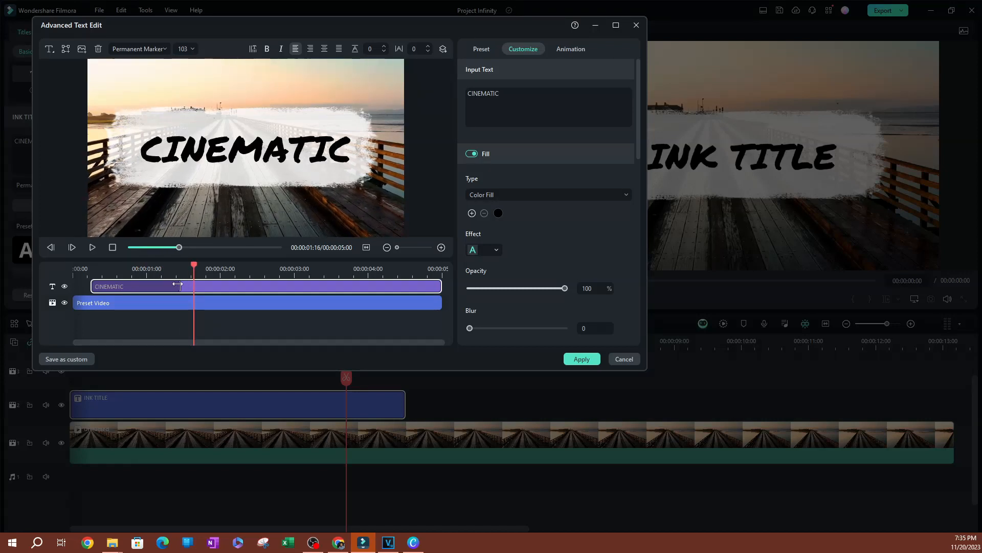
Step: Shorten the CINEMATIC text's opening animation to end at about 0.7 seconds and preview the faster reveal
drag(177, 285, 123, 286)
key(space)
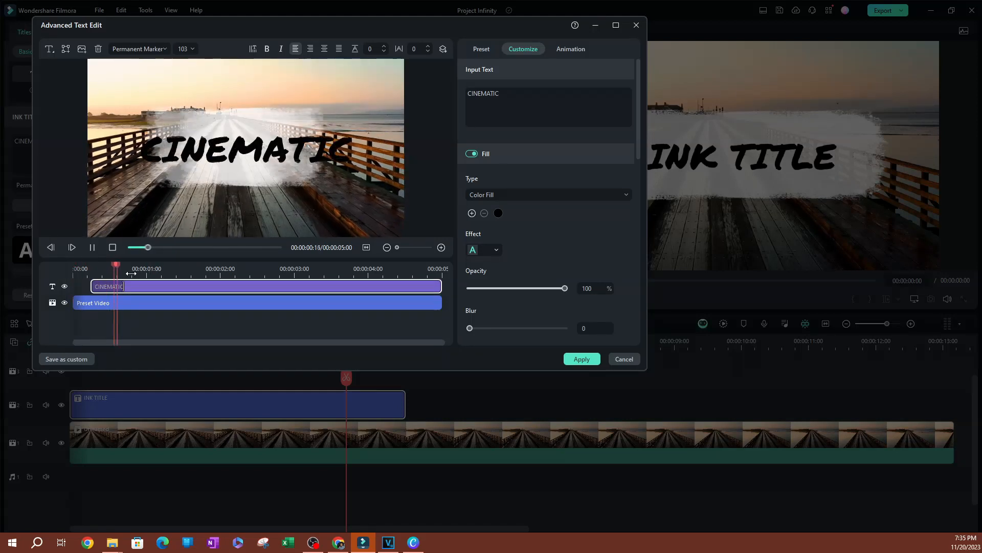
key(space)
key(space)
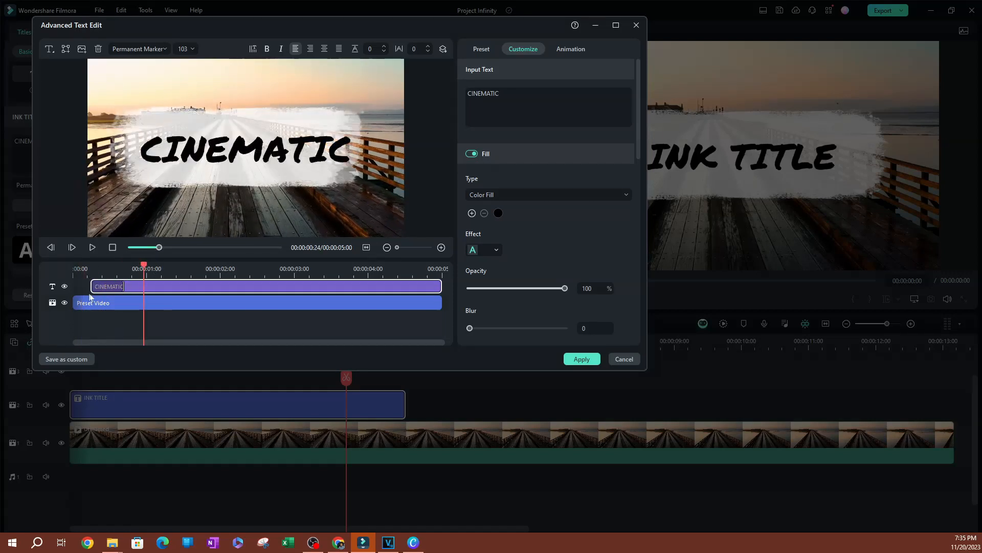
Step: Lengthen the CINEMATIC text's opening animation to end at about 3.4 seconds and preview the slower reveal
drag(124, 285, 324, 285)
click(73, 276)
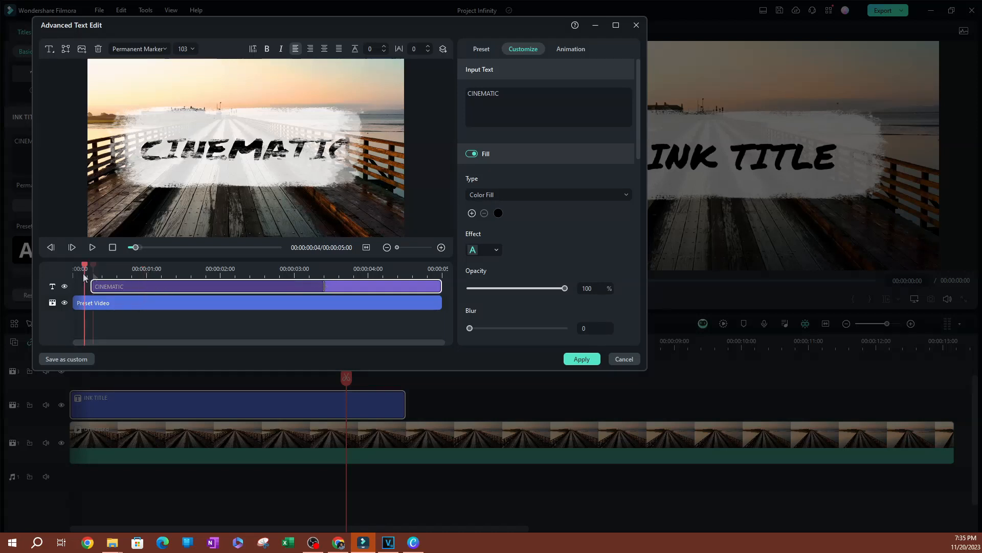
key(space)
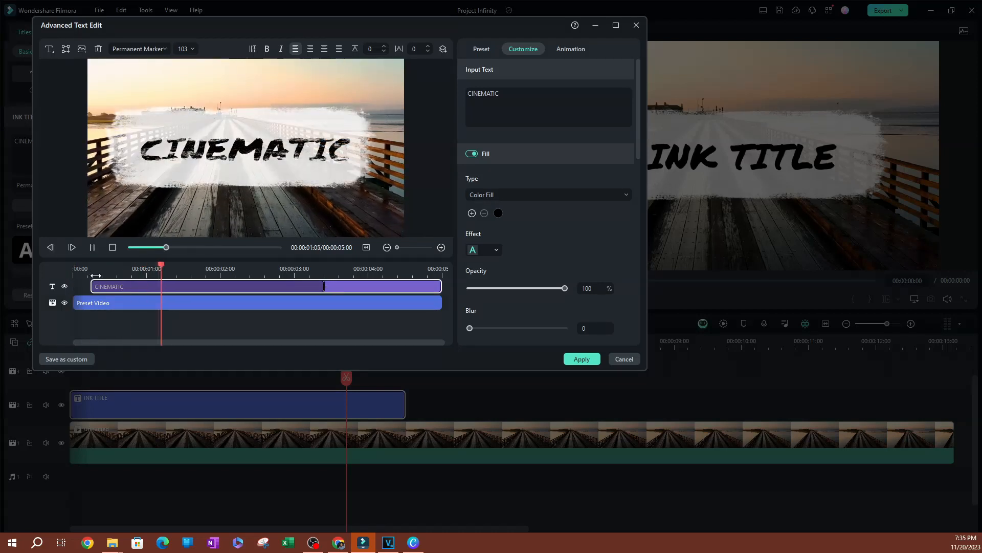
key(space)
Step: Set the CINEMATIC text's opening animation to end at about 1.8 seconds, with a closing animation from about 3.8 seconds, and preview the timing
drag(323, 284, 206, 286)
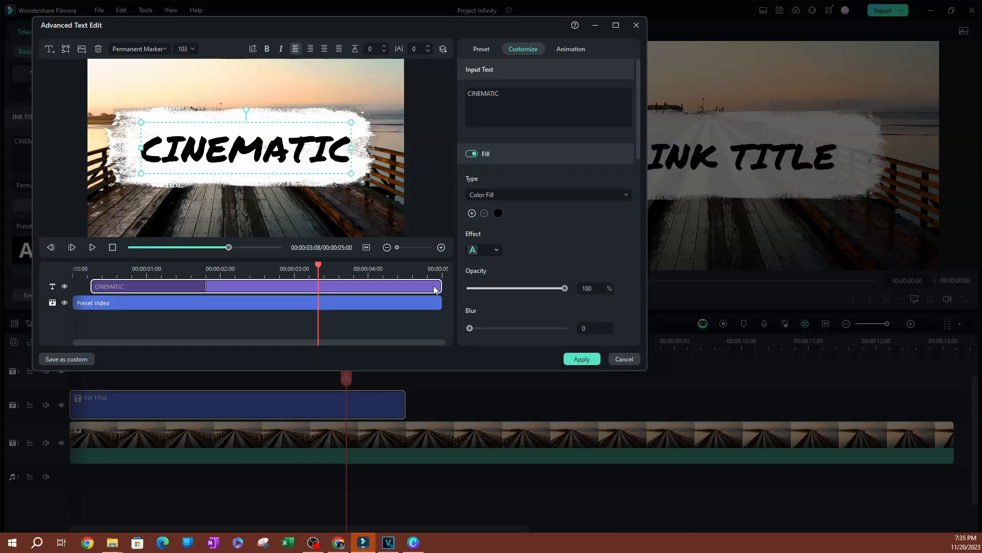
drag(435, 286, 356, 288)
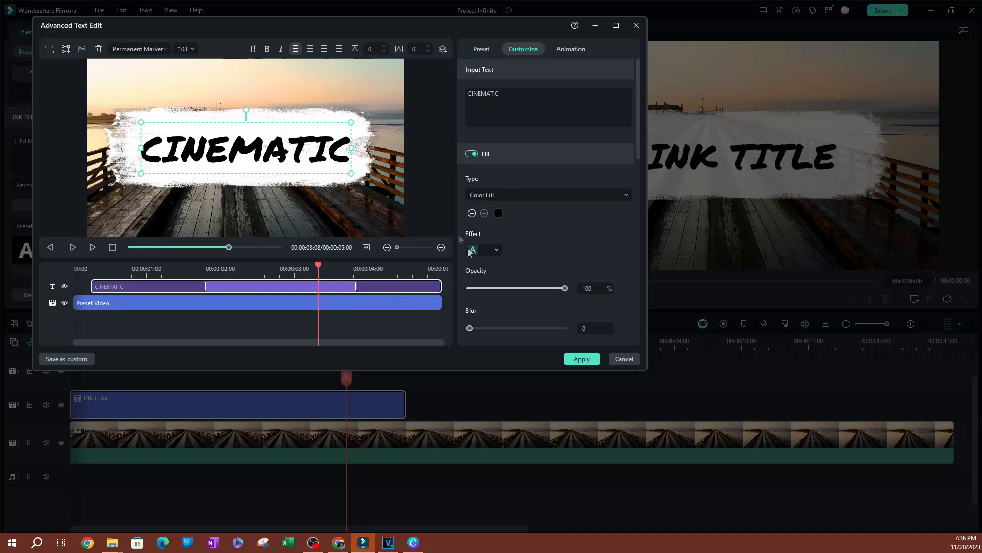
key(space)
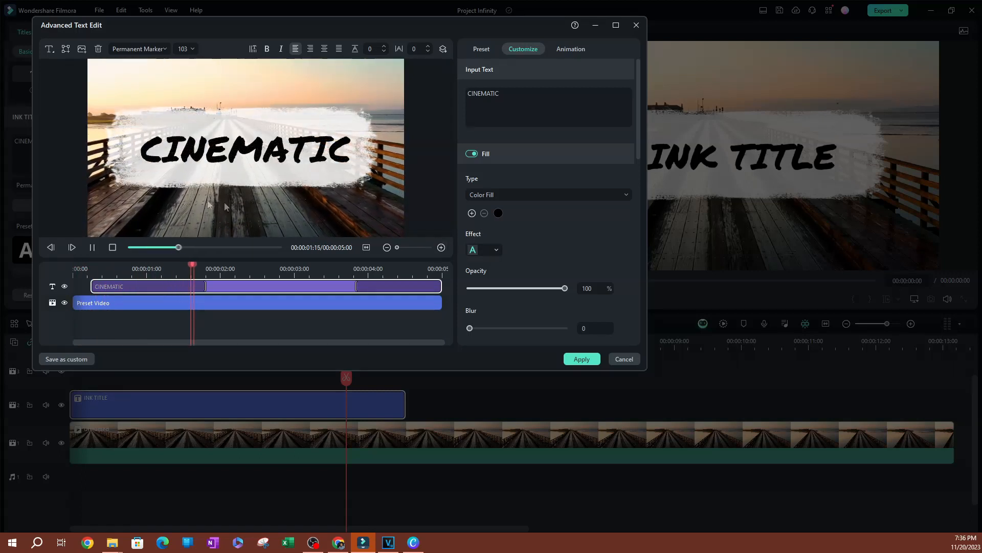
key(space)
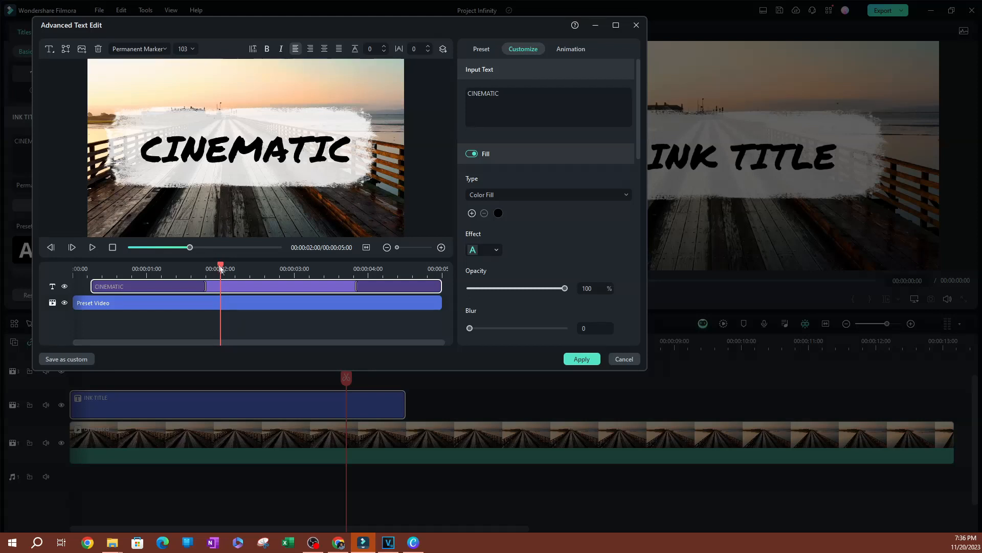
Step: Give the CINEMATIC text the "Jump fro..." preset as its In animation and "Leap Do..." as its Out animation
drag(218, 269, 114, 268)
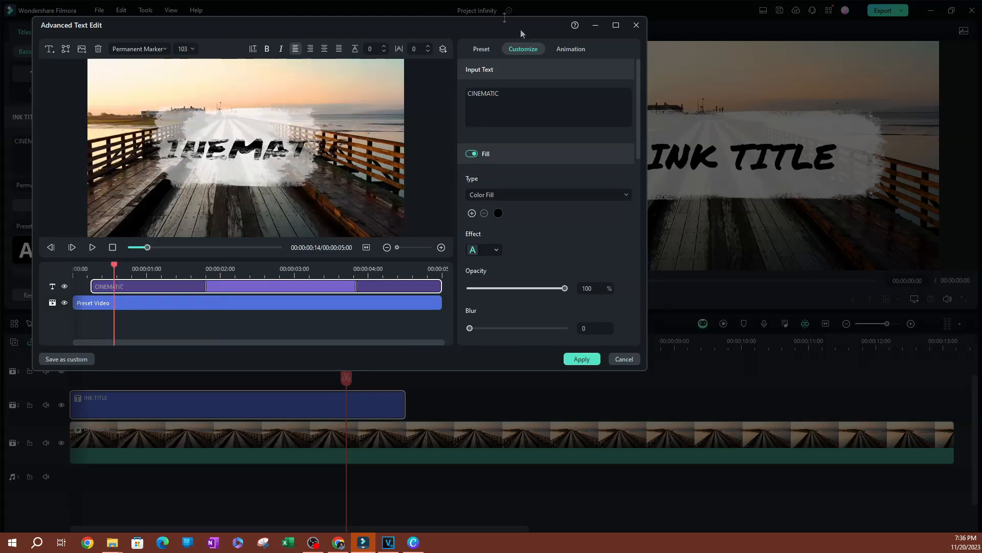
click(572, 50)
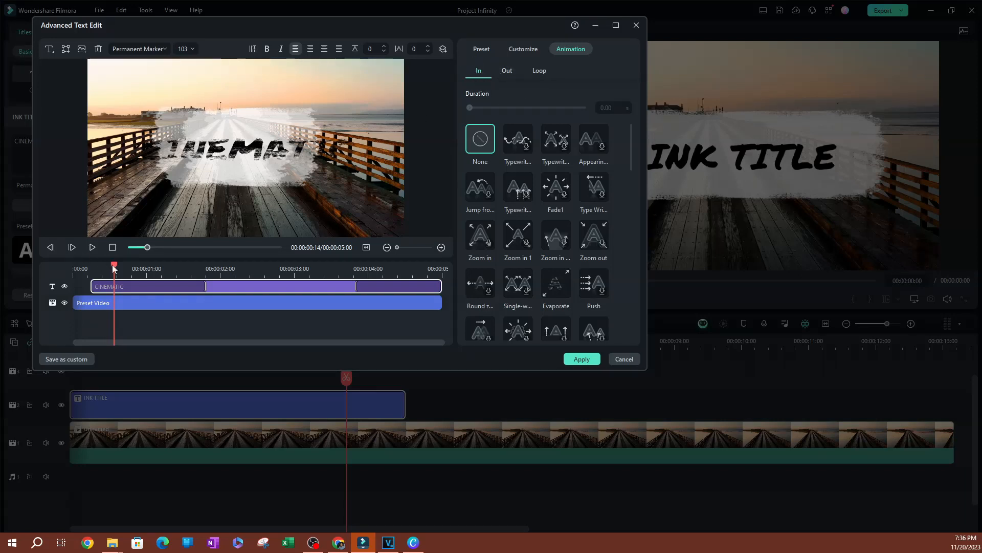
click(505, 73)
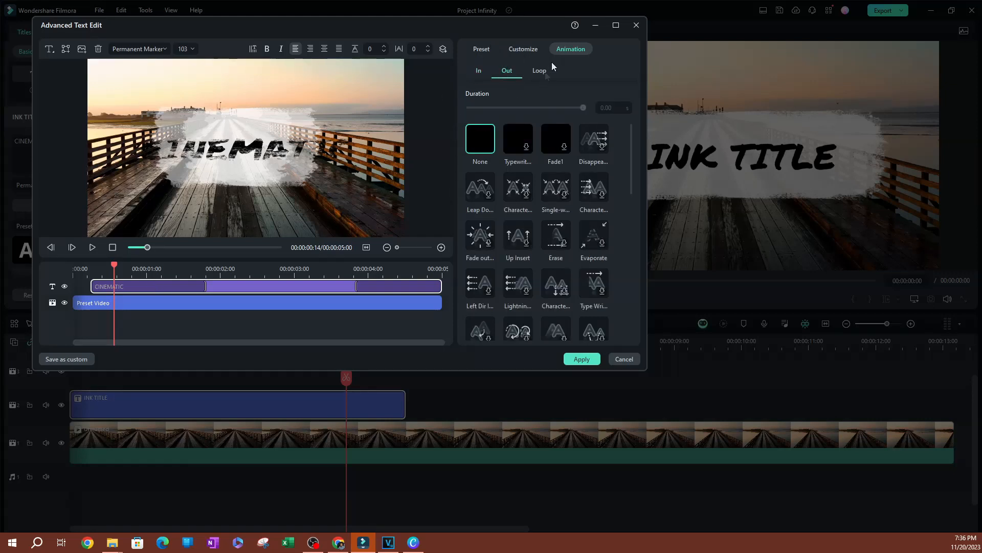
click(479, 73)
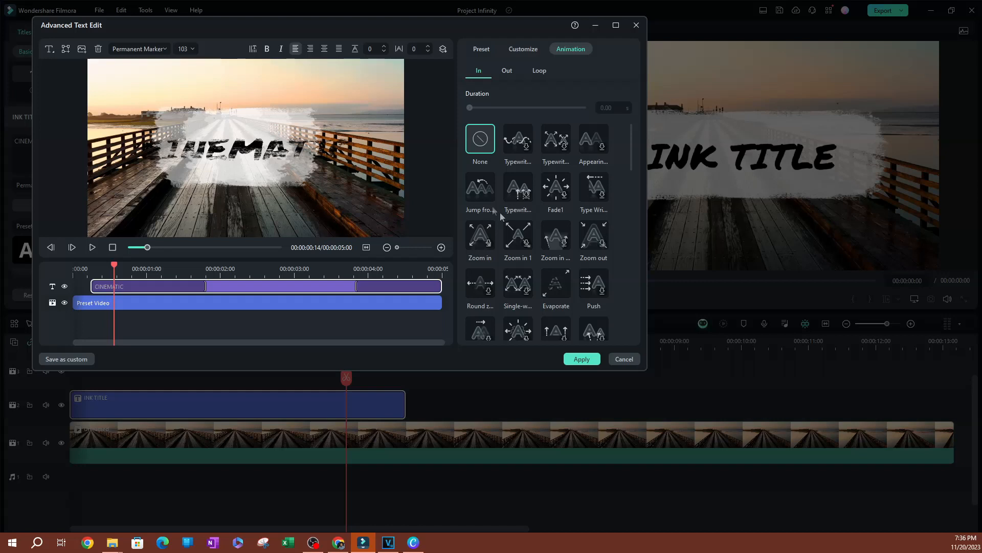
click(480, 187)
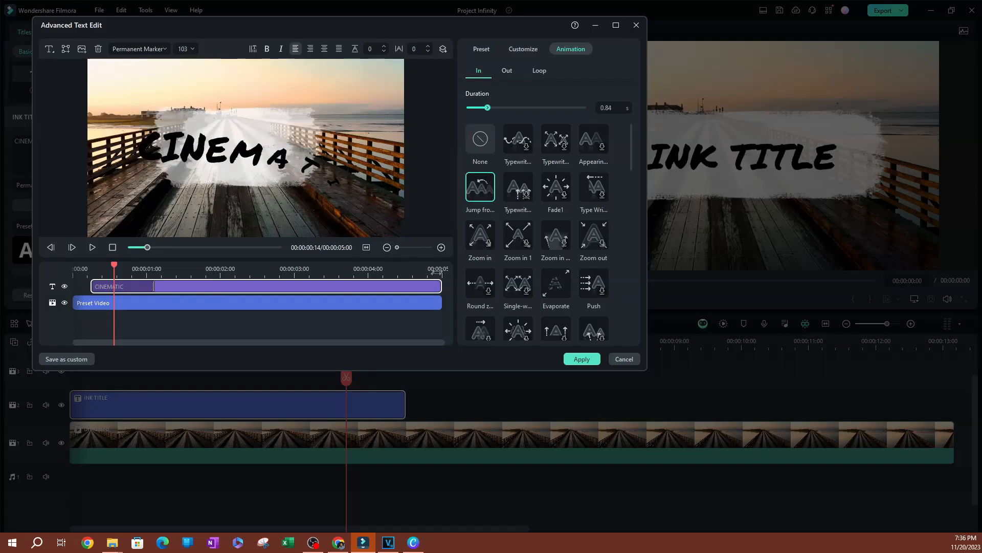
click(509, 70)
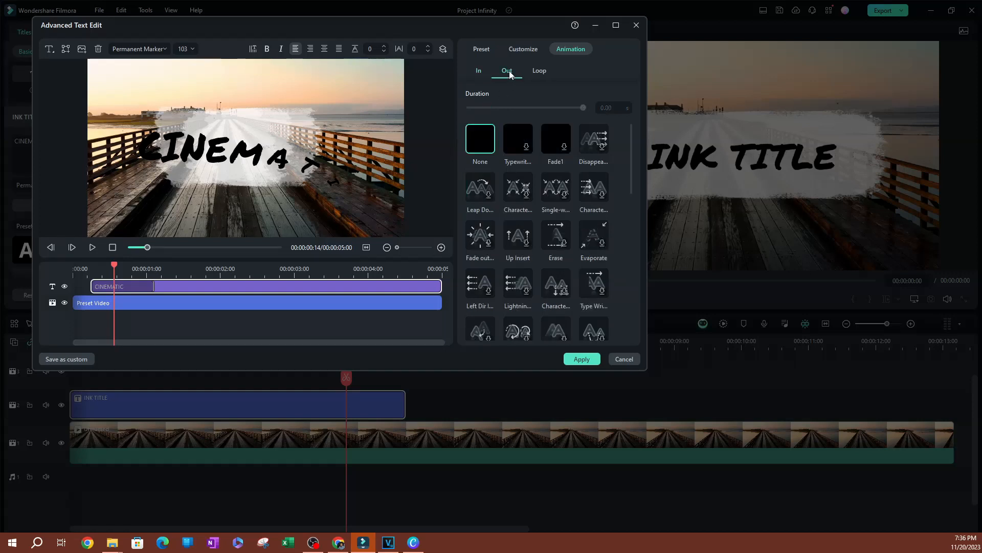
click(483, 197)
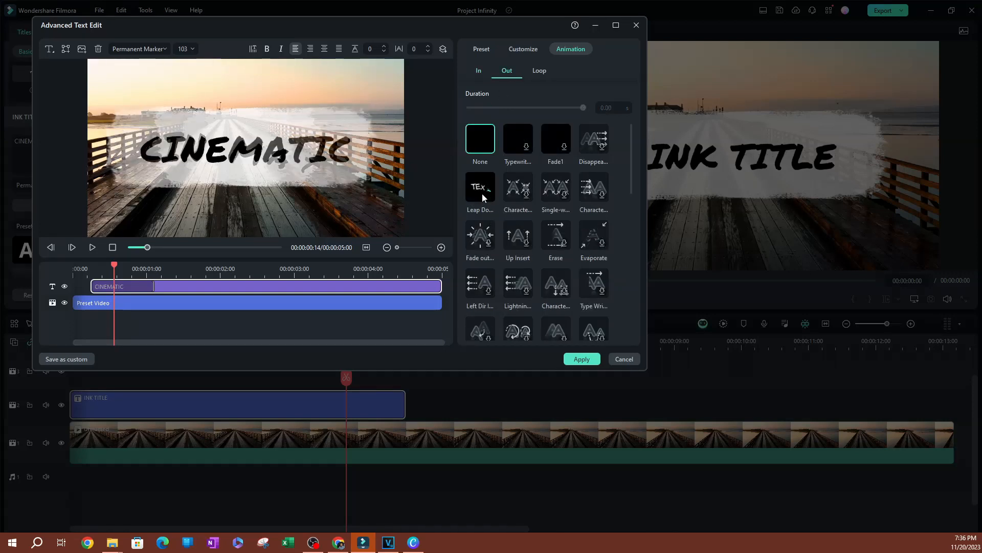
Step: Play the title from its beginning to check the chosen In and Out text animations
drag(117, 269, 54, 269)
key(space)
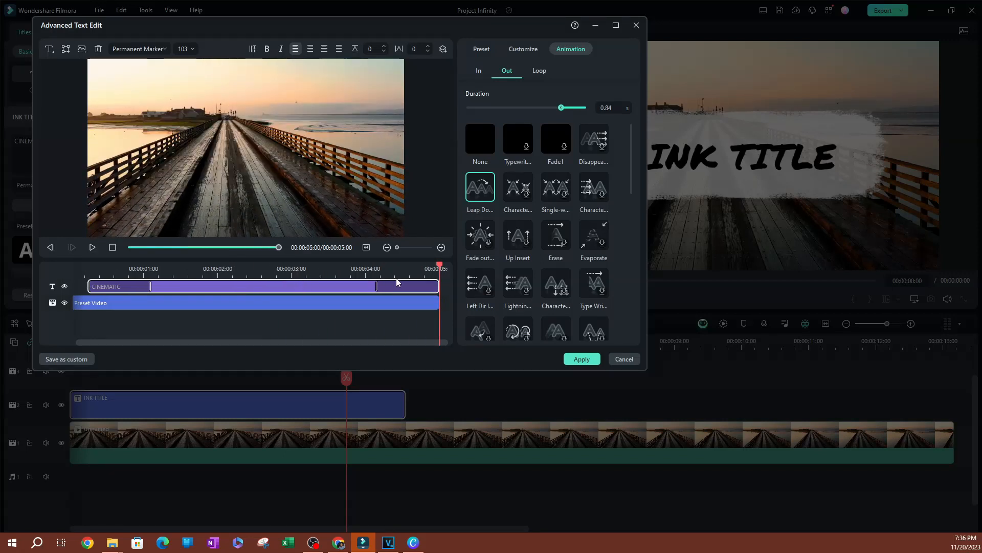
key(space)
key(space)
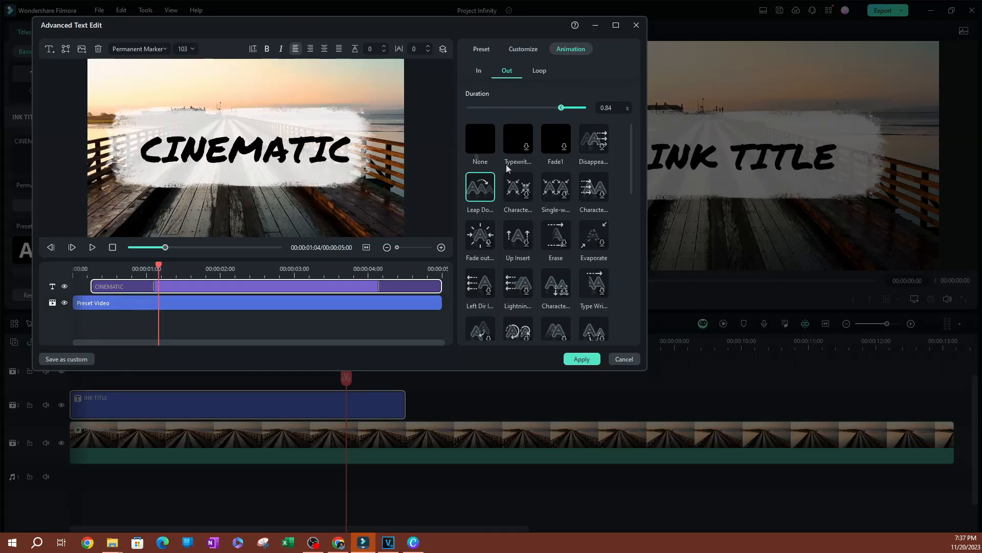
Step: Reset both the In and Out animations of the CINEMATIC text to None
click(478, 71)
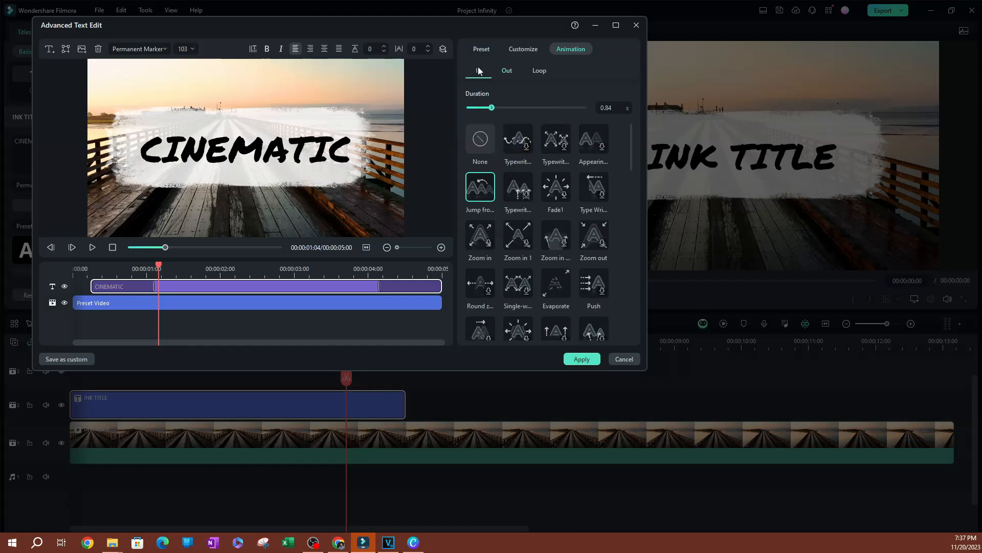
click(481, 140)
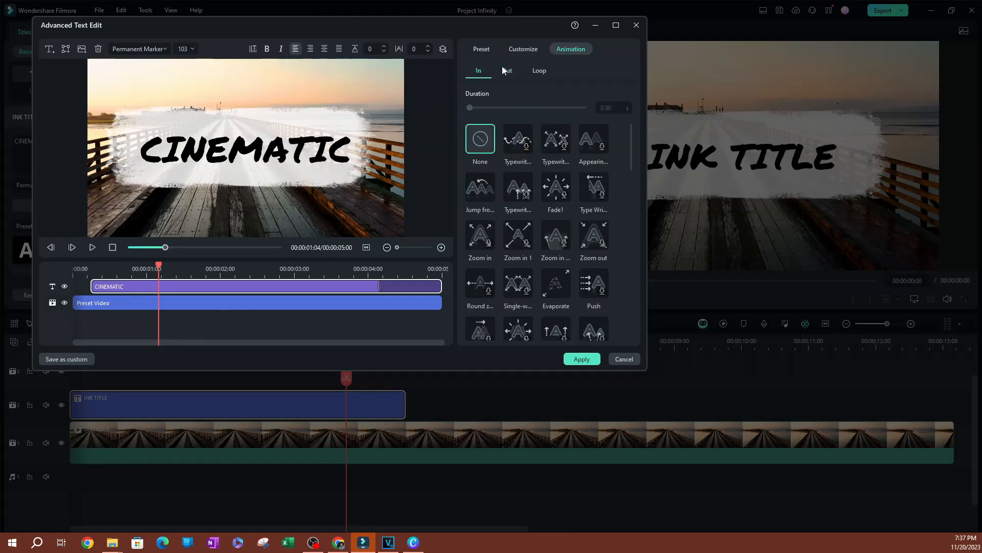
click(505, 71)
click(477, 145)
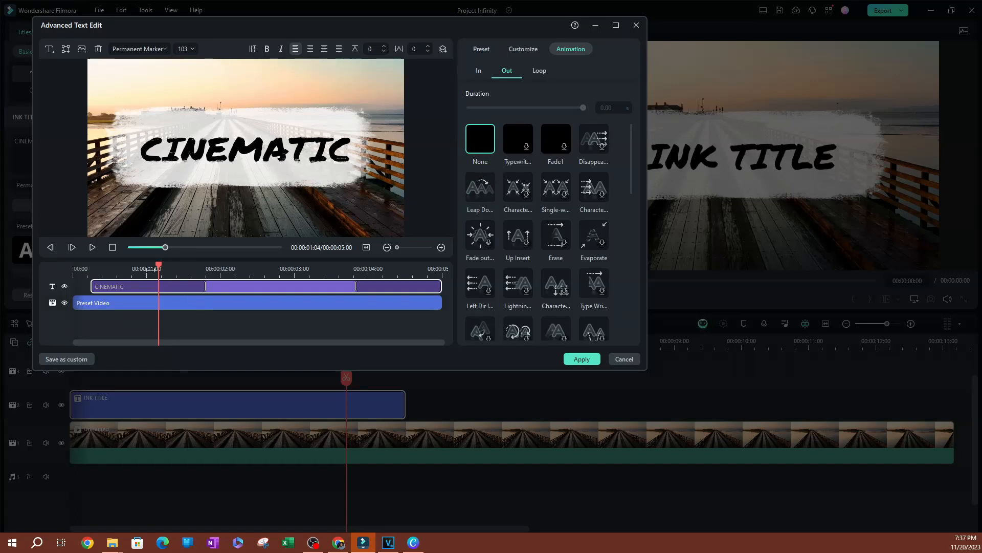
Step: Preview the title from its start and remove the closing animation section from the CINEMATIC text clip
drag(159, 270, 57, 286)
key(space)
key(space)
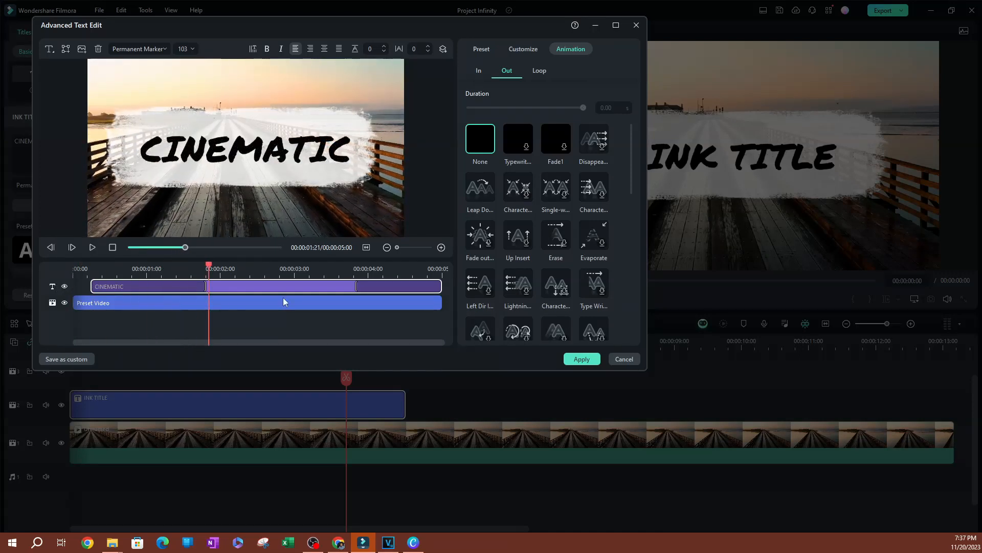
drag(351, 286, 515, 286)
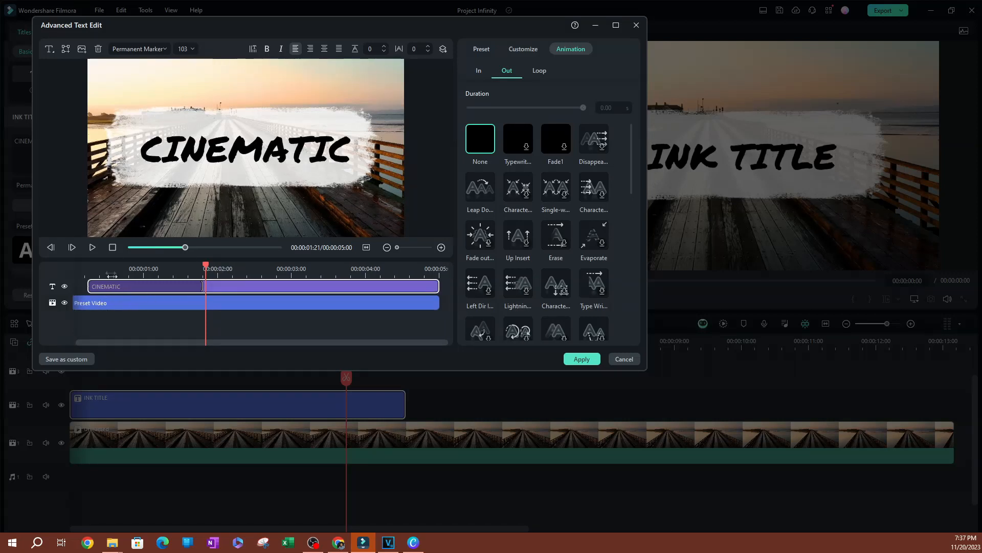
Step: Try moving the CINEMATIC text clip to the very start of the title, preview it, and undo the move
click(114, 305)
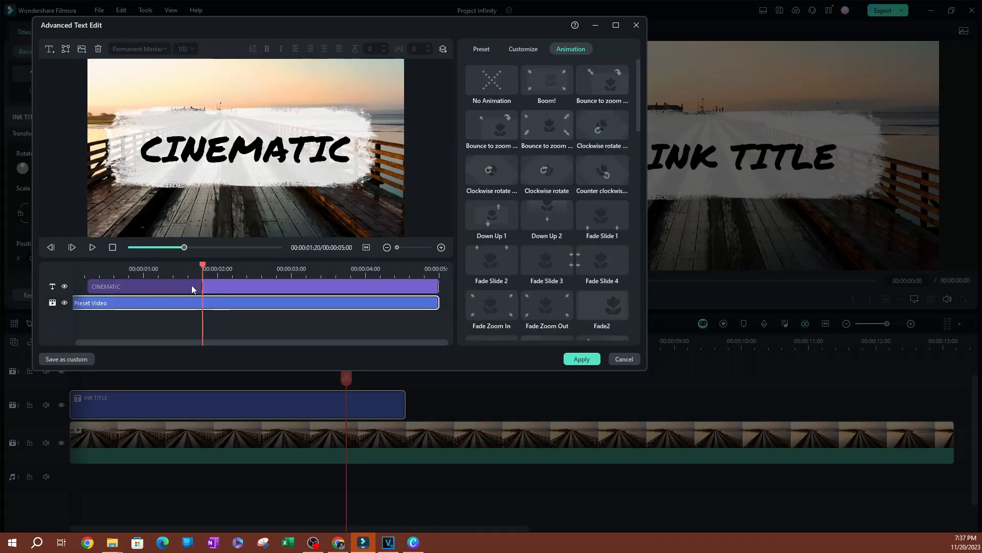
click(204, 287)
drag(164, 289, 5, 278)
key(space)
key(space)
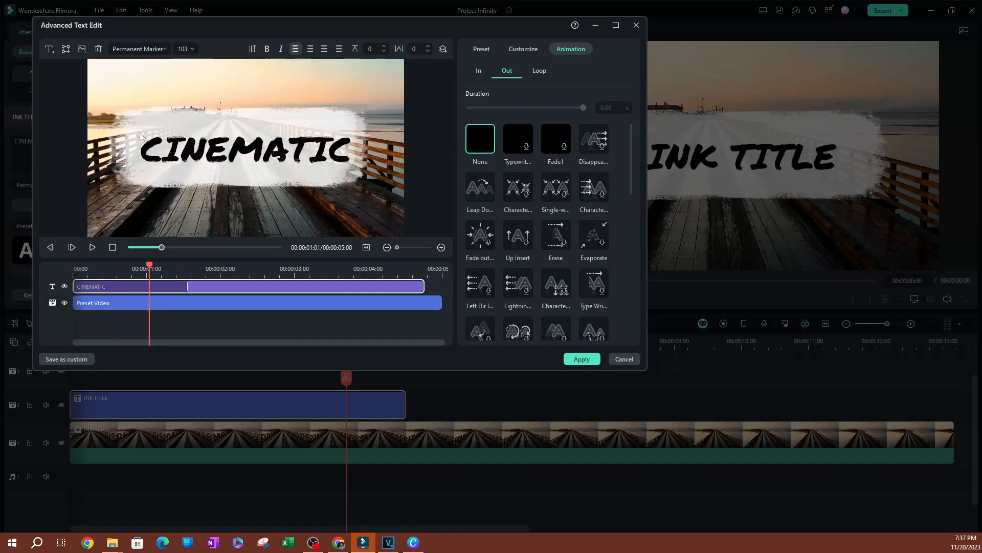
key(ctrl+z)
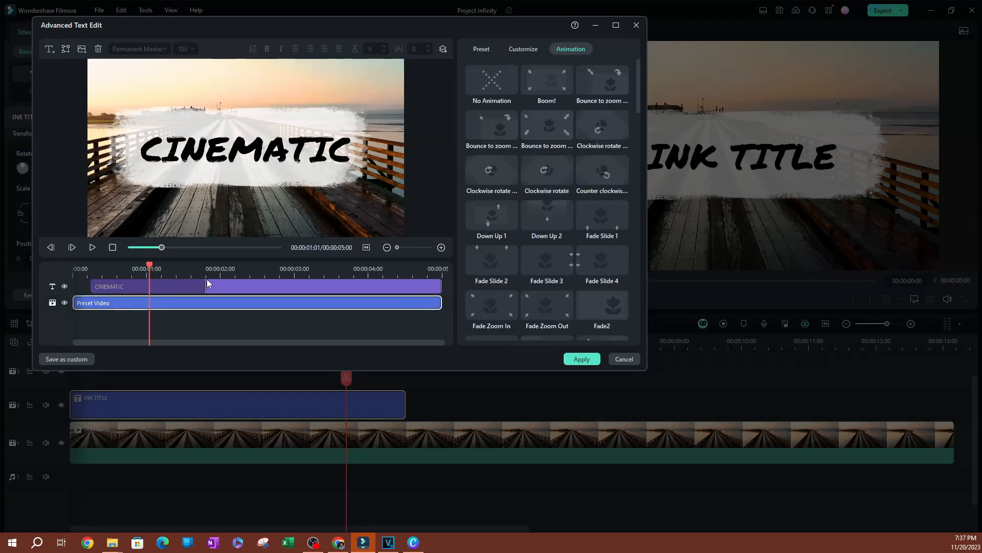
Step: Select the CINEMATIC text clip and play the title from its start to check the reveal speed
click(127, 290)
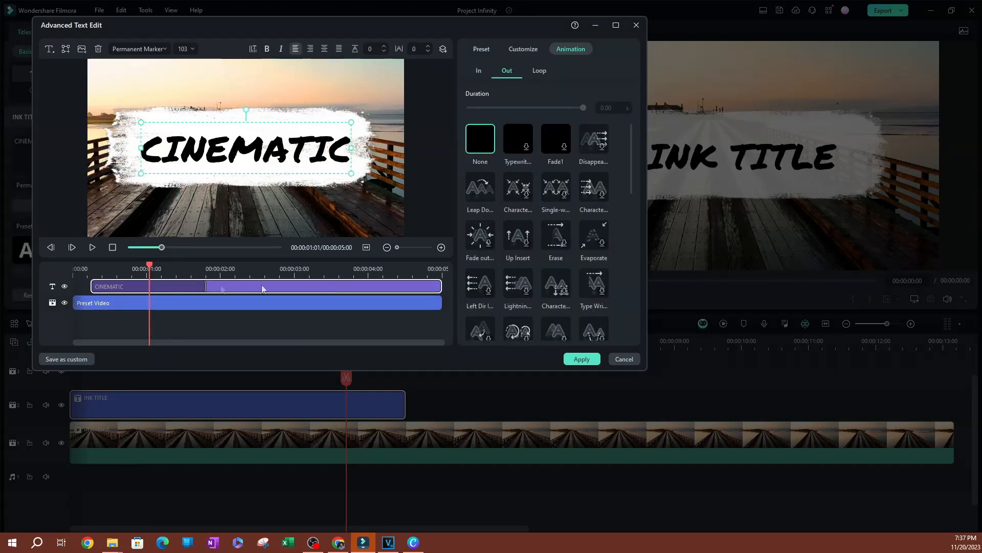
drag(151, 266, 25, 279)
key(space)
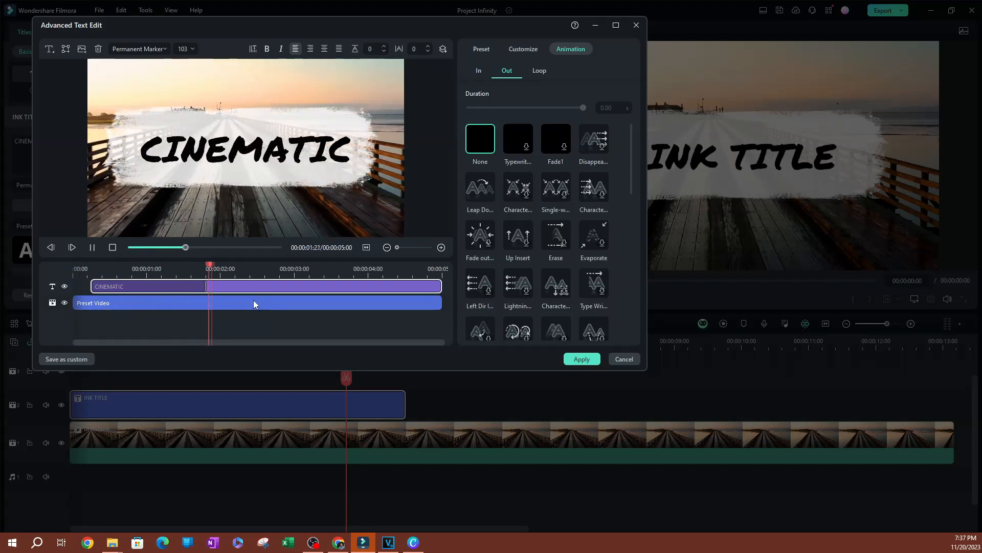
key(space)
Step: Extend the CINEMATIC text's opening animation to end at about 4.3 seconds and preview it from the start
drag(203, 287, 392, 286)
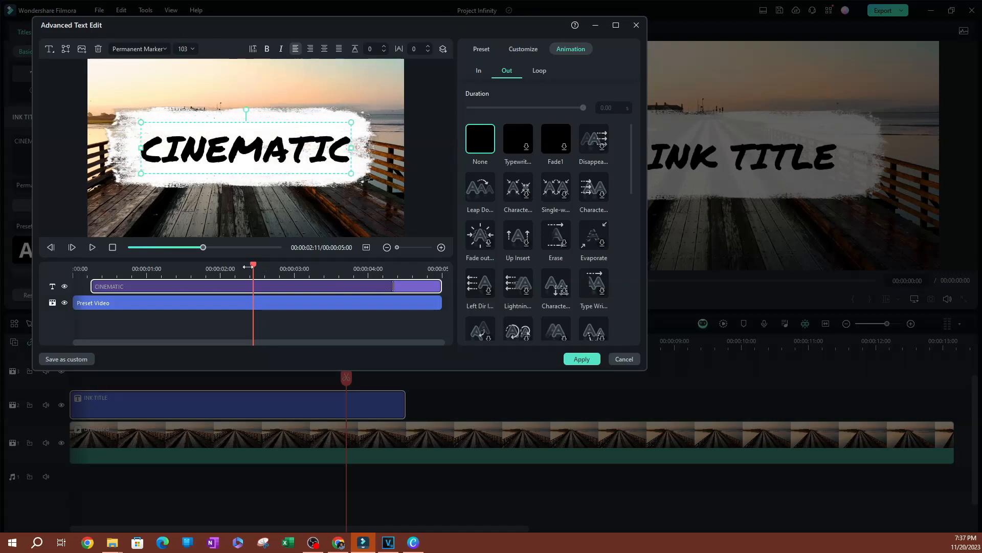
drag(253, 269, 73, 269)
key(space)
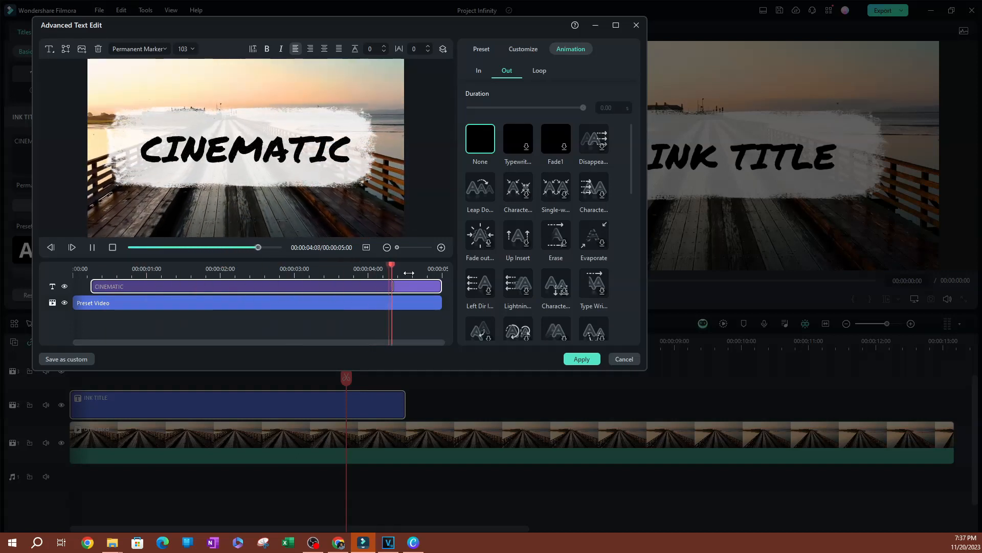
Step: Apply the advanced text edits, close the title properties, and play the title from the start of the project timeline
click(589, 362)
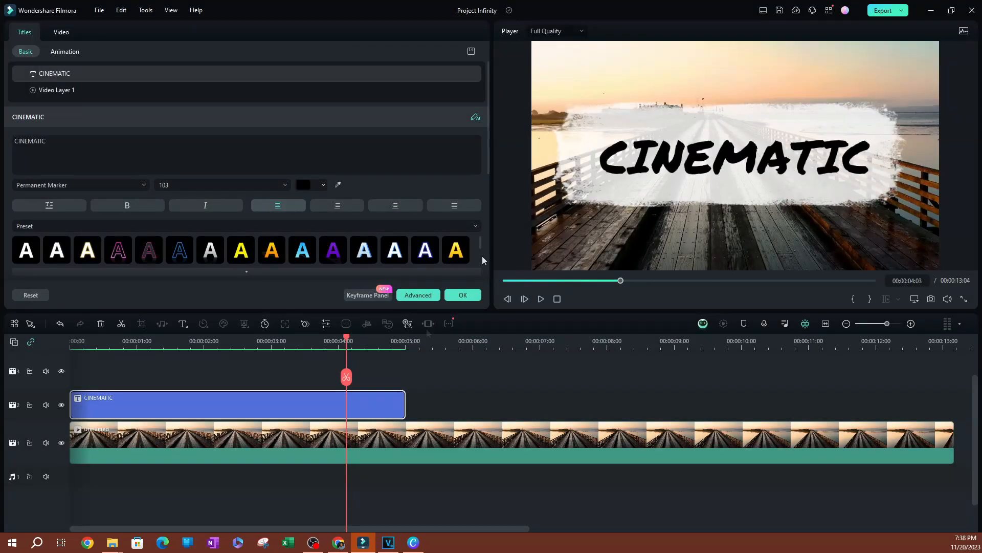
click(468, 295)
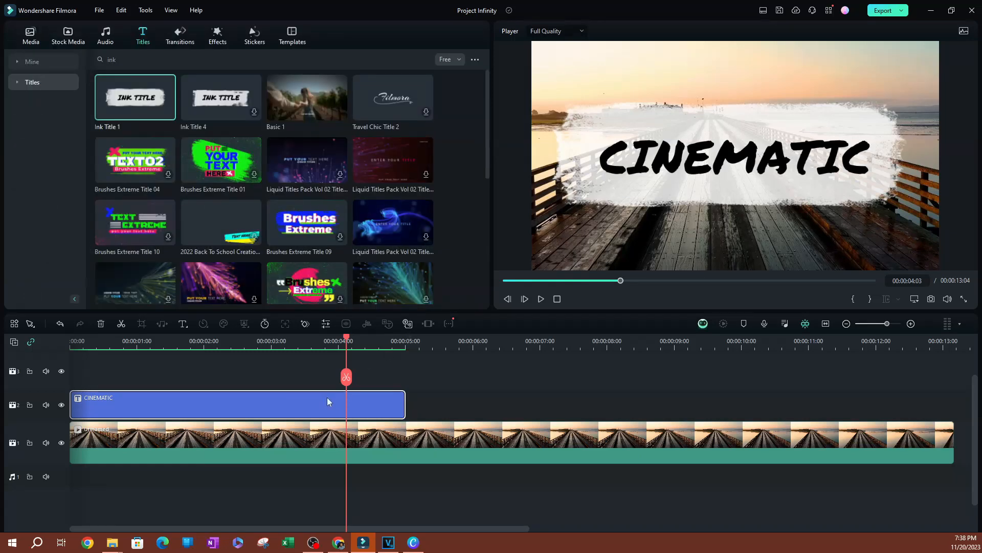
drag(349, 348, 72, 344)
key(space)
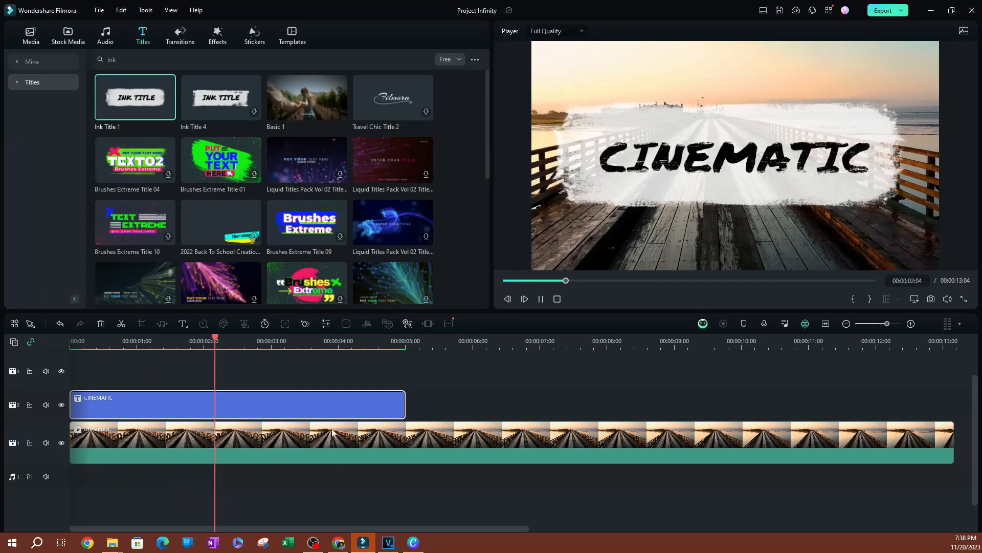
key(space)
Step: Set the compositing opacity of the whole CINEMATIC title clip to 80 and confirm its properties
double_click(269, 410)
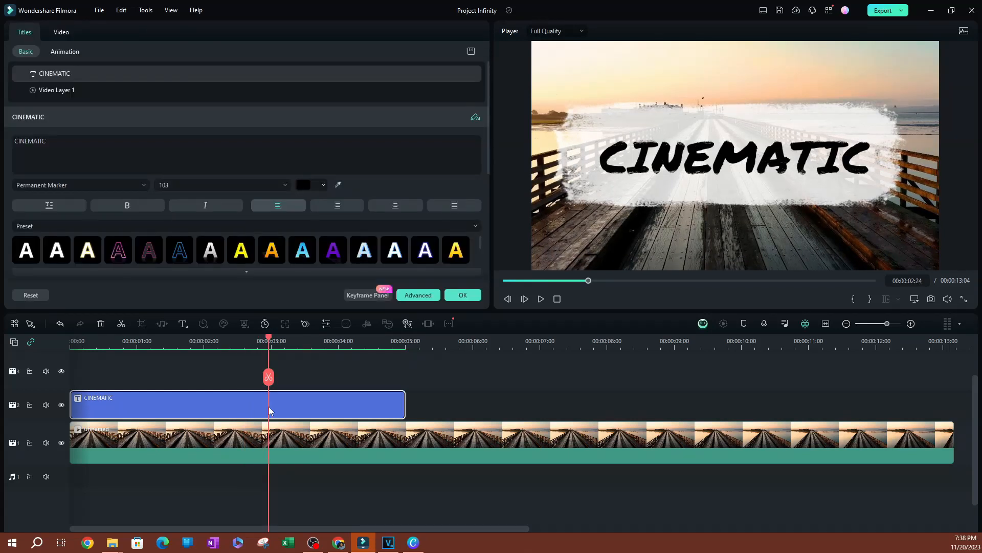
click(62, 33)
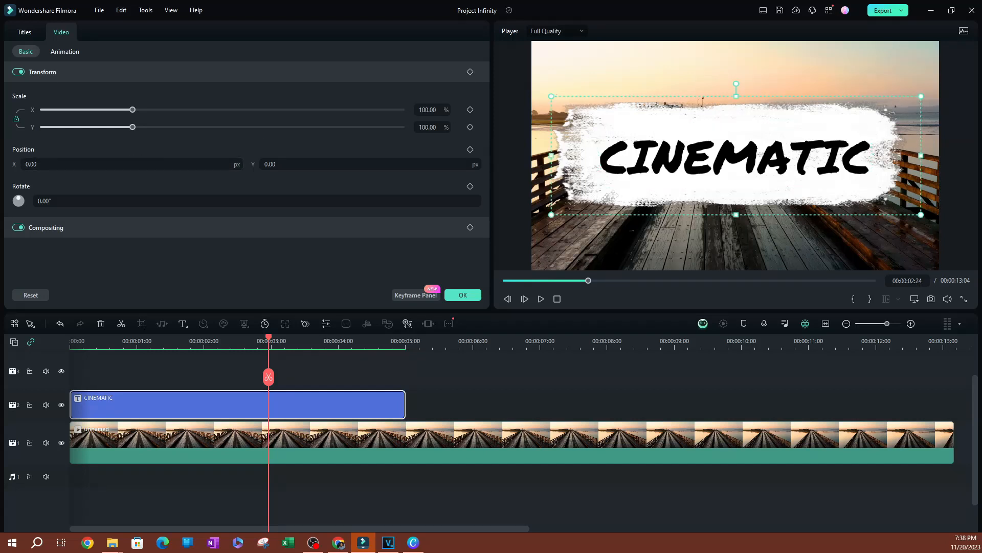
click(573, 179)
click(64, 227)
scroll(101, 227, down, 1)
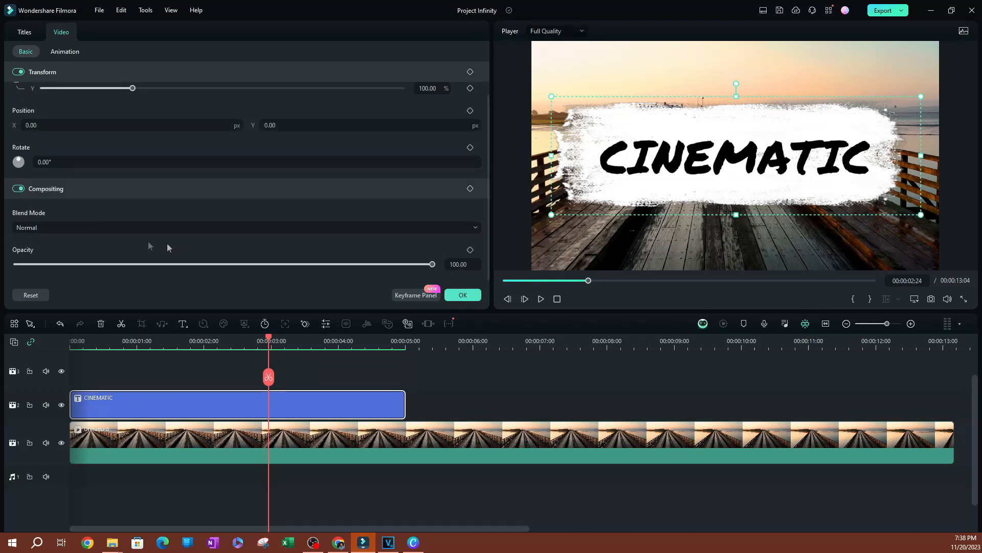
mouse_move(432, 264)
mouse_down()
mouse_move(330, 271)
mouse_move(431, 271)
mouse_move(362, 279)
mouse_up()
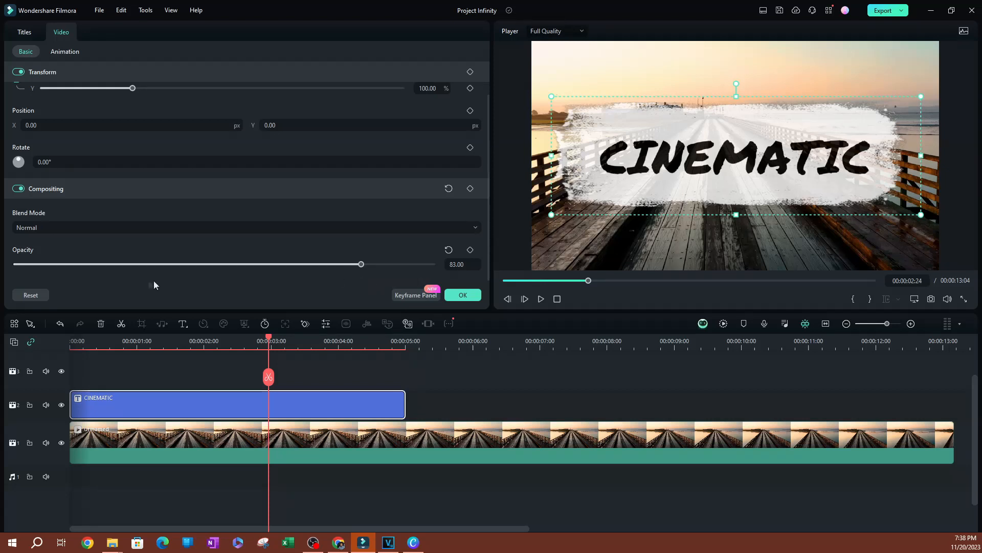
click(464, 265)
text(80)
key(Return)
click(73, 185)
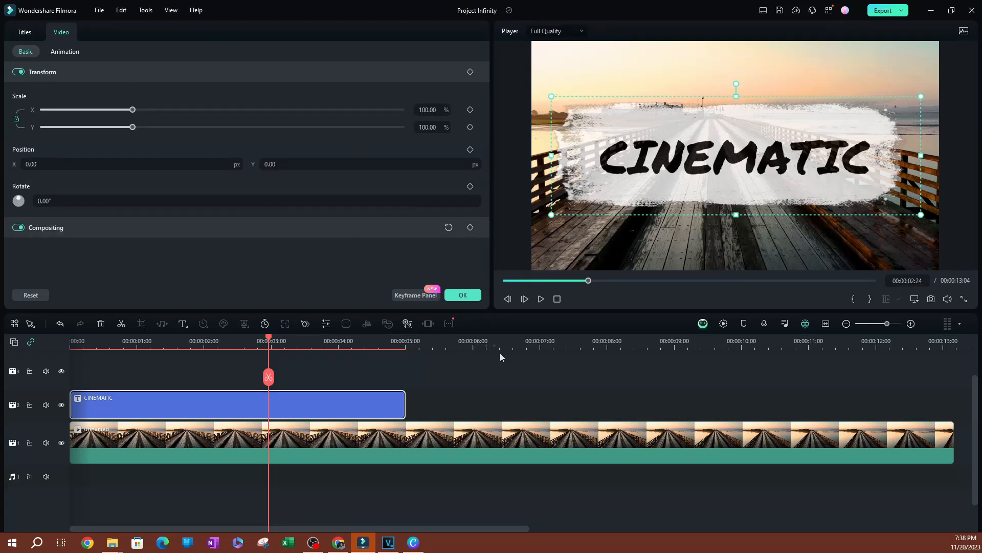
click(462, 295)
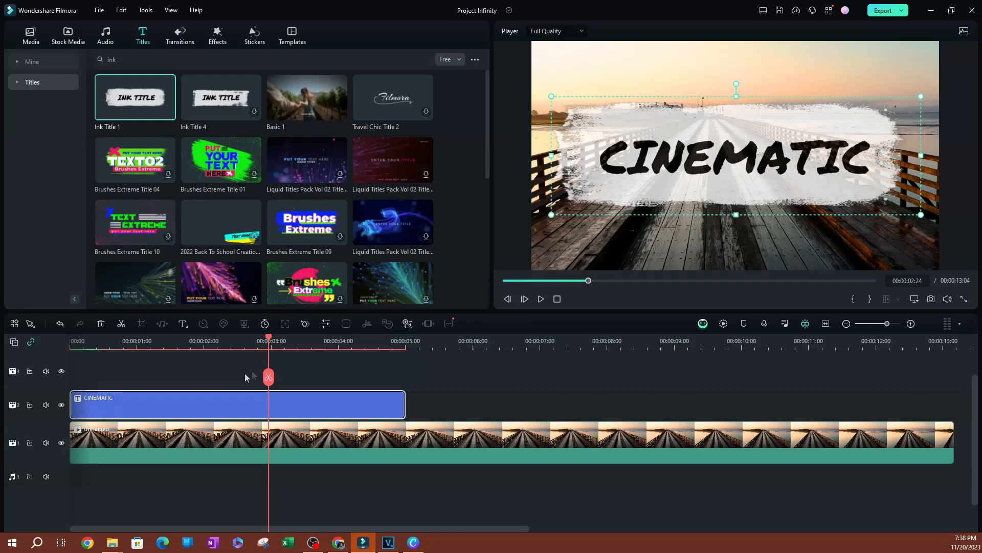
Step: Play the project from the beginning to check the semi-transparent title over the pier video
drag(269, 338, 71, 338)
key(space)
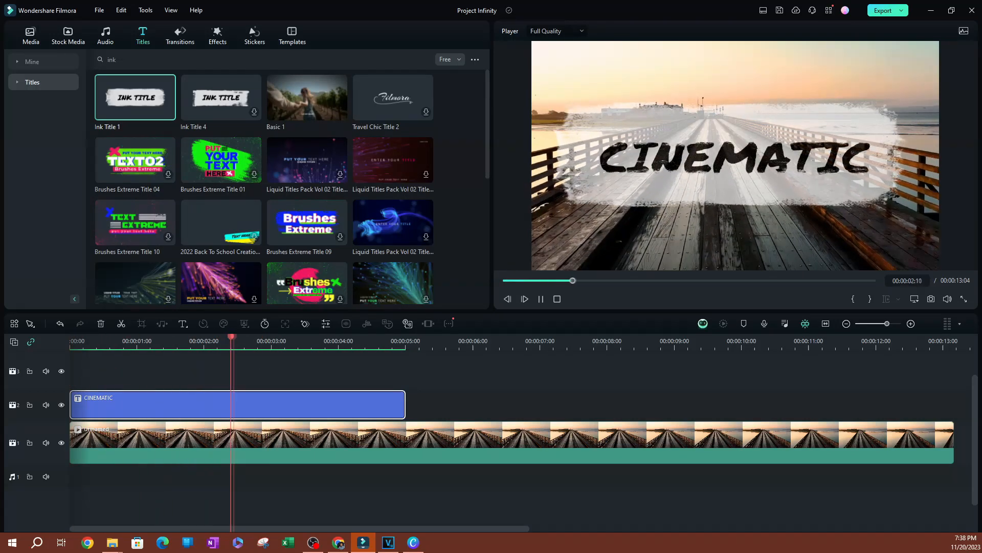
key(space)
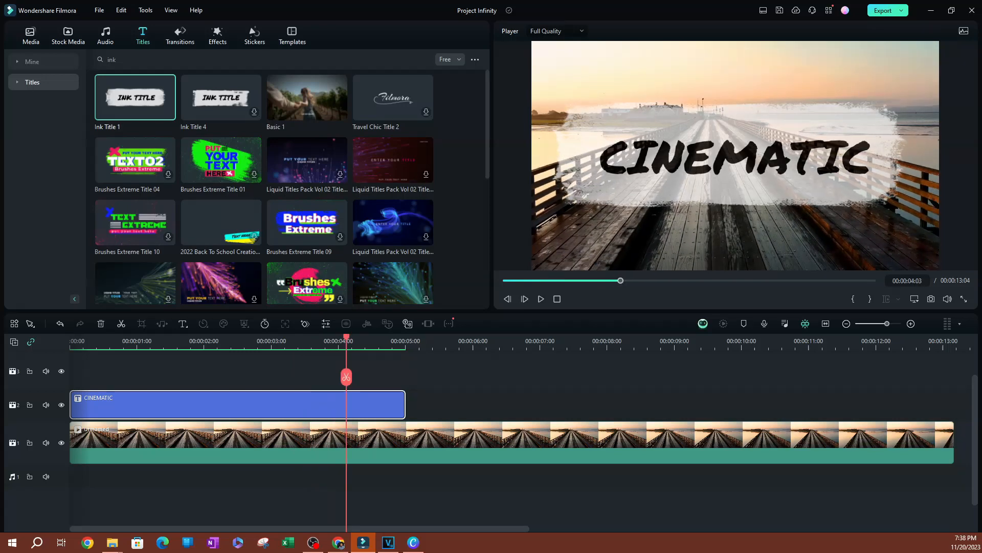